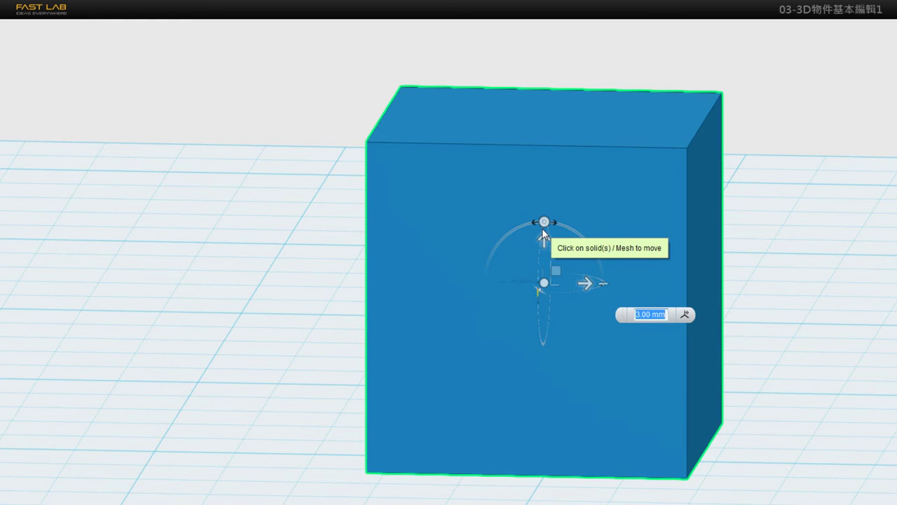
{"action": "right_click_drag", "start_coordinate": [543, 230], "coordinate": [453, 222]}
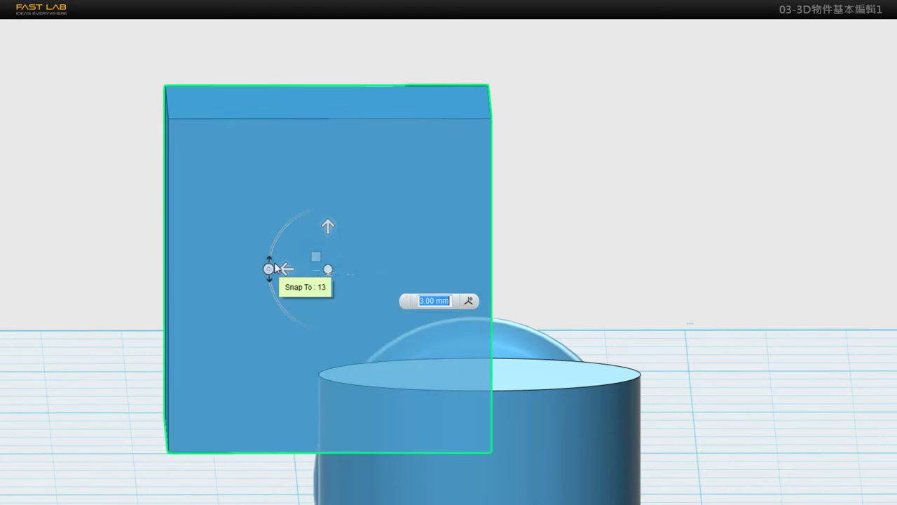
{"action": "mouse_move", "coordinate": [270, 270]}
{"action": "left_mouse_down"}
{"action": "mouse_move", "coordinate": [286, 313]}
{"action": "mouse_move", "coordinate": [283, 241]}
{"action": "mouse_move", "coordinate": [269, 264]}
{"action": "left_mouse_up"}
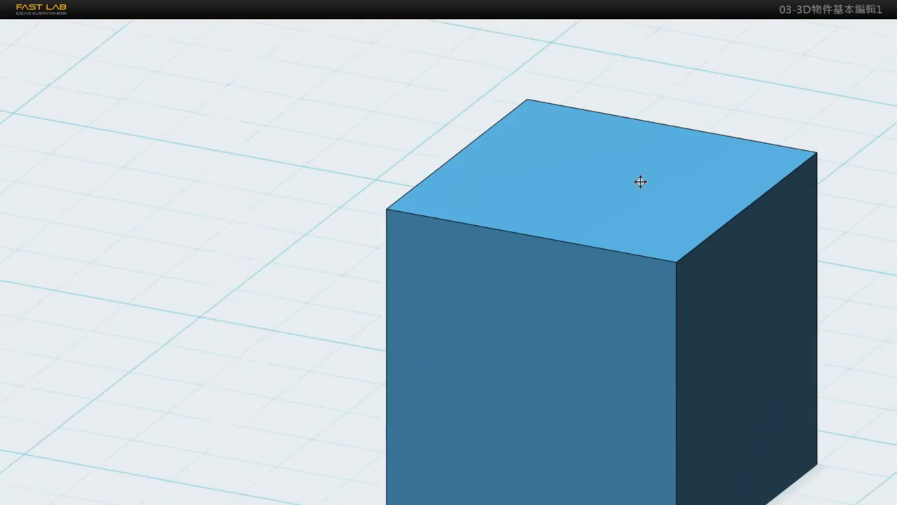
{"action": "left_click", "coordinate": [633, 250]}
{"action": "middle_click_drag", "start_coordinate": [633, 251], "coordinate": [559, 161]}
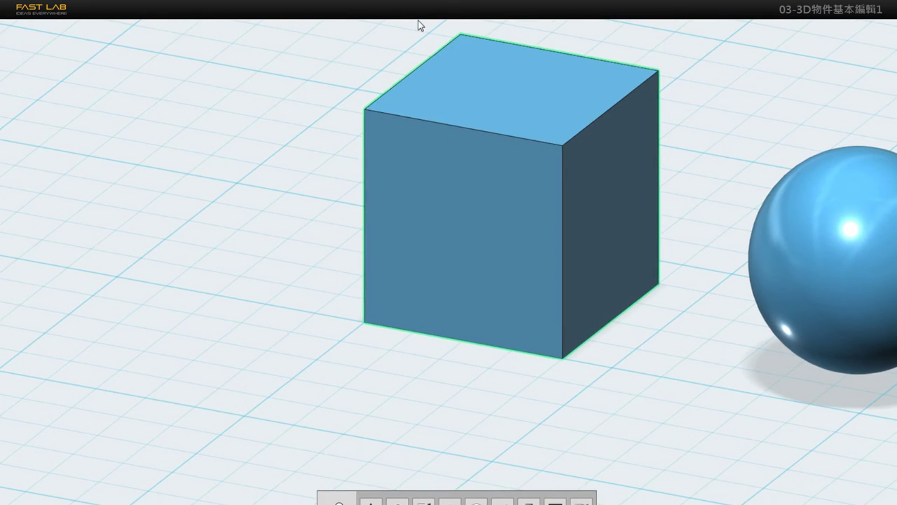
{"action": "left_click", "coordinate": [419, 25]}
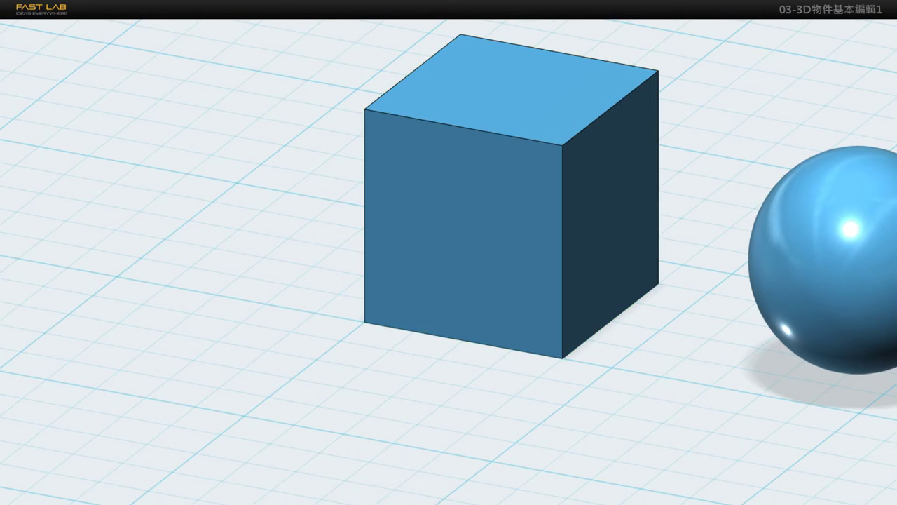
Rotate the cube about the X axis with Move/Rotate, setting the angle to -45 degrees.
{"action": "left_click", "coordinate": [562, 155]}
{"action": "key", "text": "ctrl+t"}
{"action": "right_click_drag", "start_coordinate": [562, 156], "coordinate": [618, 141]}
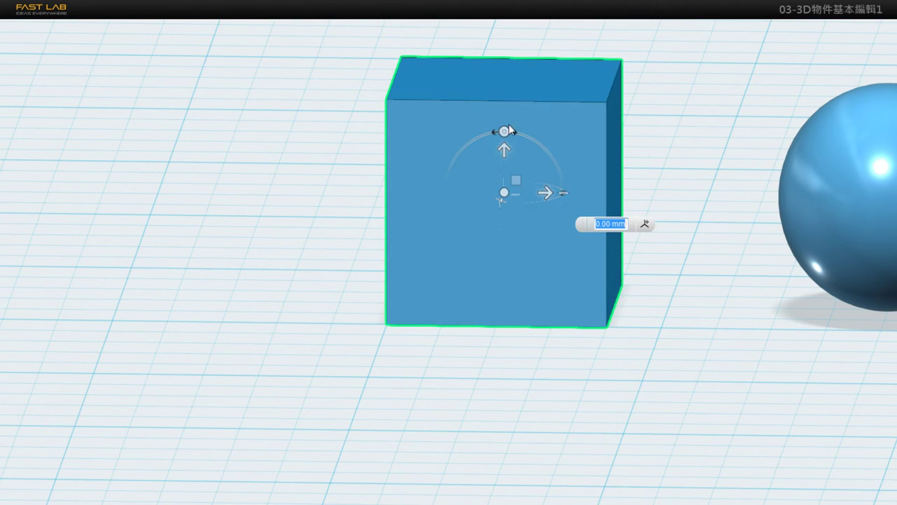
{"action": "mouse_move", "coordinate": [504, 132]}
{"action": "left_mouse_down"}
{"action": "mouse_move", "coordinate": [522, 138]}
{"action": "mouse_move", "coordinate": [452, 143]}
{"action": "mouse_move", "coordinate": [537, 142]}
{"action": "mouse_move", "coordinate": [490, 134]}
{"action": "mouse_move", "coordinate": [517, 146]}
{"action": "mouse_move", "coordinate": [494, 137]}
{"action": "mouse_move", "coordinate": [515, 144]}
{"action": "mouse_move", "coordinate": [470, 142]}
{"action": "mouse_move", "coordinate": [516, 144]}
{"action": "left_mouse_up"}
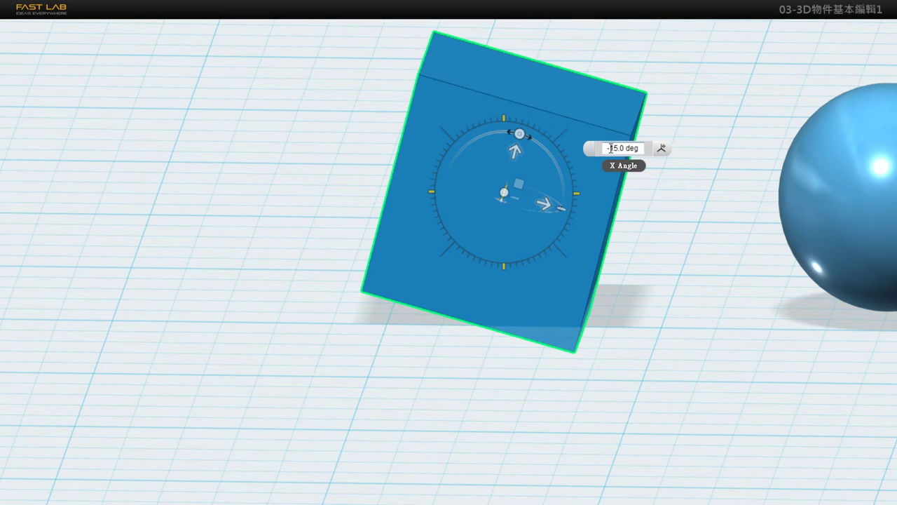
{"action": "left_click", "coordinate": [612, 149]}
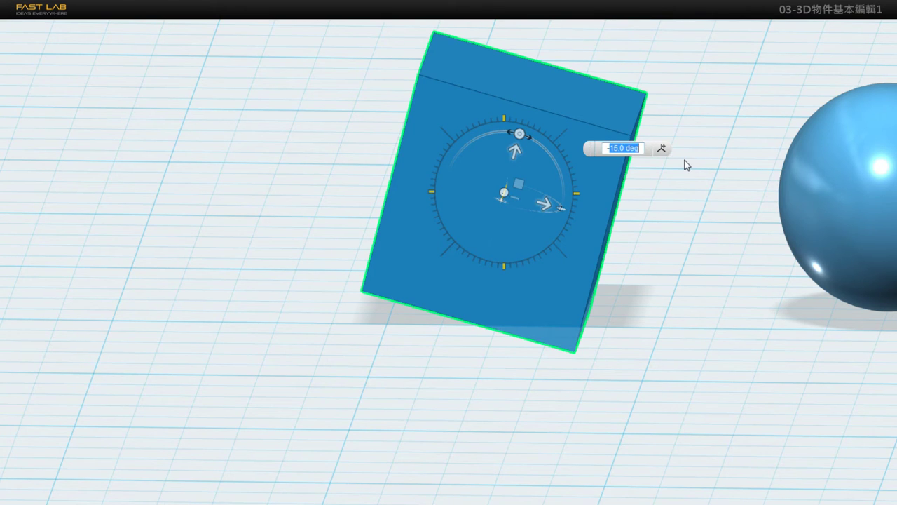
{"action": "type", "text": "-45"}
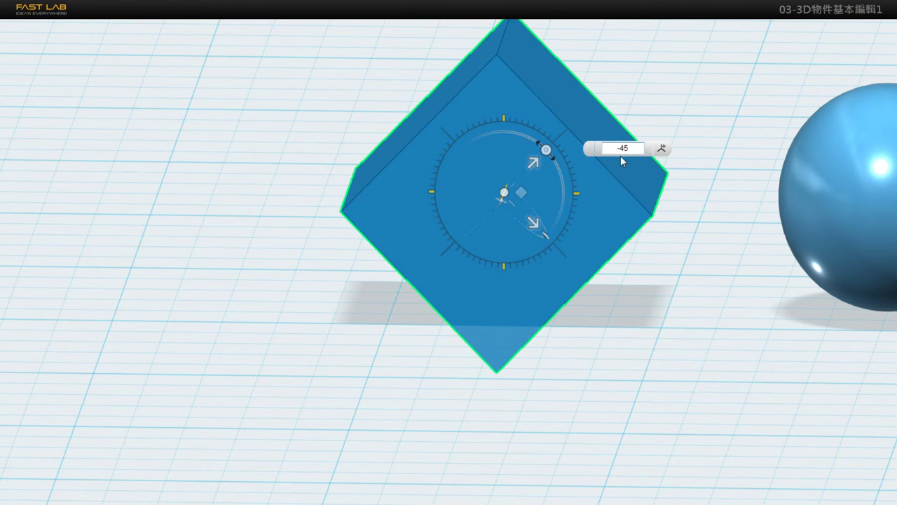
Reset the cube's X rotation angle to 0 degrees.
{"action": "left_click_drag", "start_coordinate": [624, 149], "coordinate": [647, 148]}
{"action": "key", "text": "Return"}
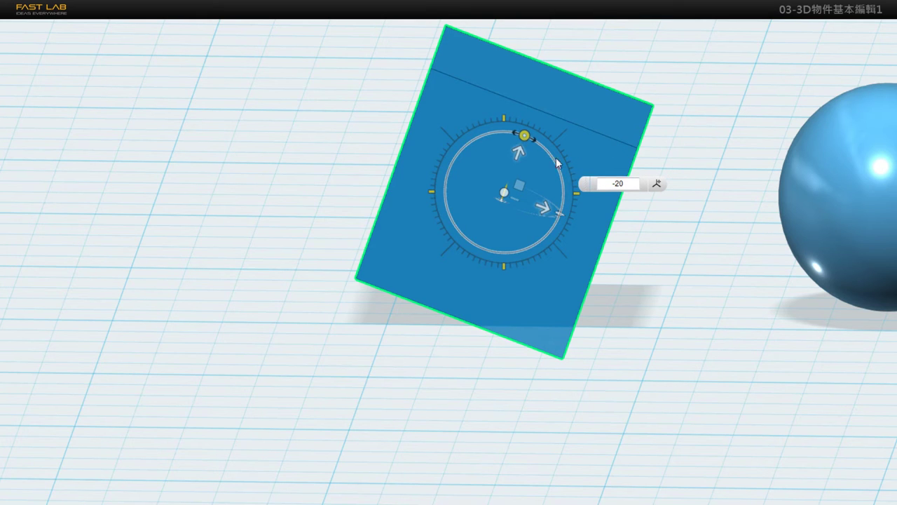
{"action": "left_click_drag", "start_coordinate": [628, 185], "coordinate": [560, 182]}
{"action": "type", "text": "0"}
{"action": "key", "text": "Return"}
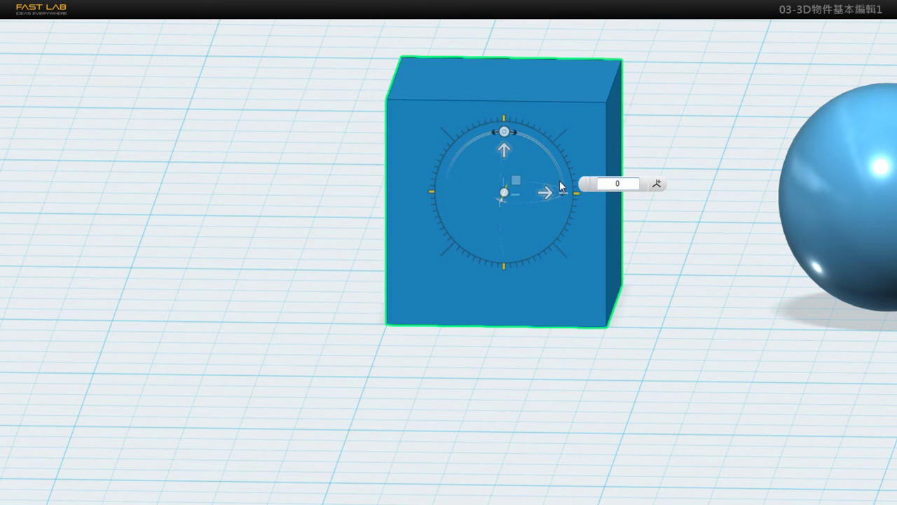
Turn the cube a full 360 degrees about the X axis using constrained rotation, and leave Move/Rotate.
{"action": "key", "text": "shift"}
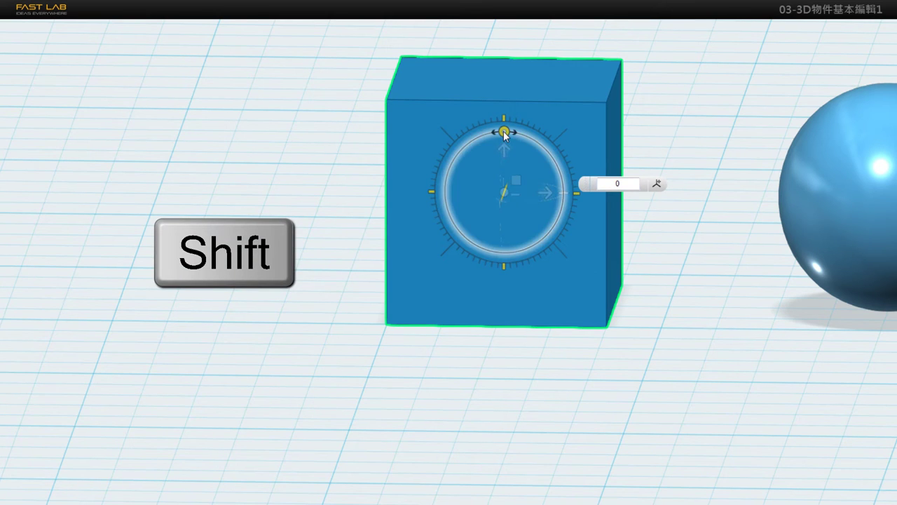
{"action": "left_click_drag", "start_coordinate": [489, 135], "coordinate": [512, 130], "text": "shift"}
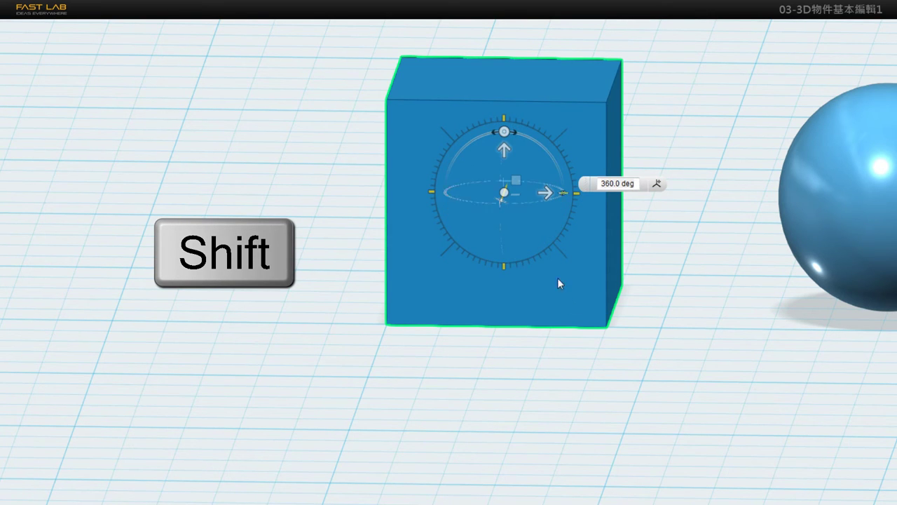
{"action": "right_click_drag", "start_coordinate": [561, 284], "coordinate": [543, 321]}
{"action": "right_click_drag", "start_coordinate": [499, 292], "coordinate": [467, 208]}
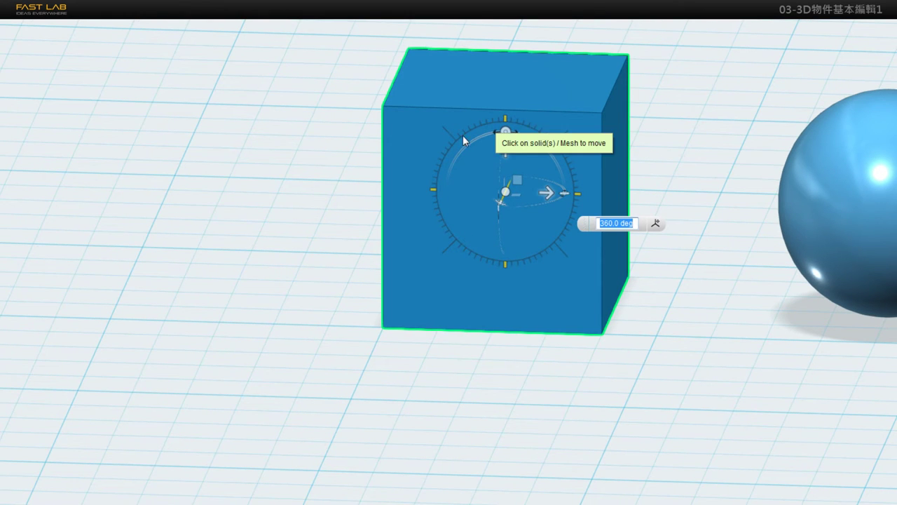
{"action": "left_click_drag", "start_coordinate": [588, 226], "coordinate": [597, 182]}
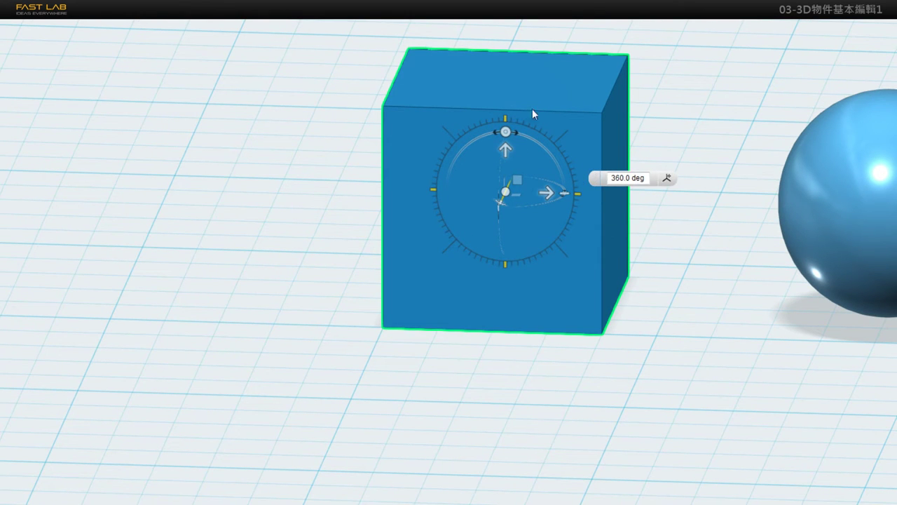
{"action": "mouse_move", "coordinate": [512, 132]}
{"action": "left_mouse_down"}
{"action": "mouse_move", "coordinate": [484, 146]}
{"action": "mouse_move", "coordinate": [496, 148]}
{"action": "mouse_move", "coordinate": [459, 157]}
{"action": "mouse_move", "coordinate": [511, 223]}
{"action": "mouse_move", "coordinate": [539, 143]}
{"action": "mouse_move", "coordinate": [508, 137]}
{"action": "left_mouse_up"}
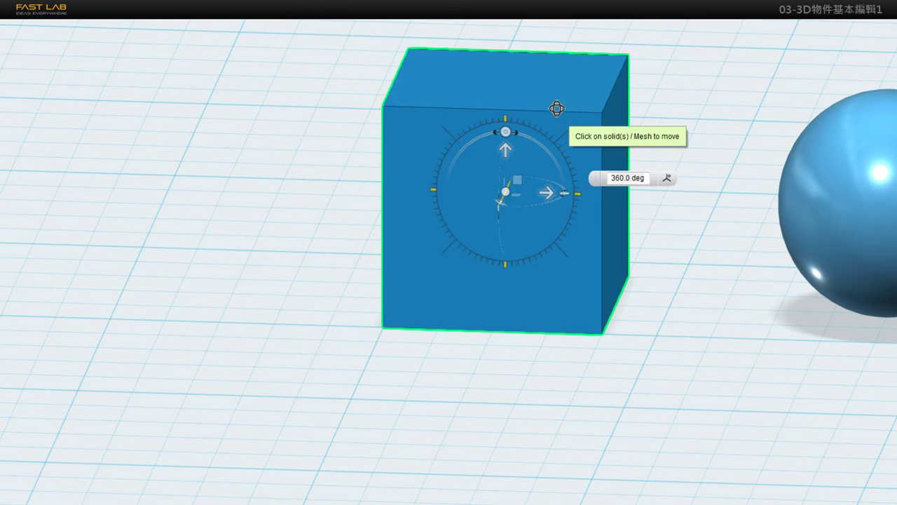
{"action": "right_click_drag", "start_coordinate": [557, 108], "coordinate": [544, 103]}
{"action": "middle_click_drag", "start_coordinate": [539, 94], "coordinate": [501, 116]}
{"action": "left_click", "coordinate": [535, 40]}
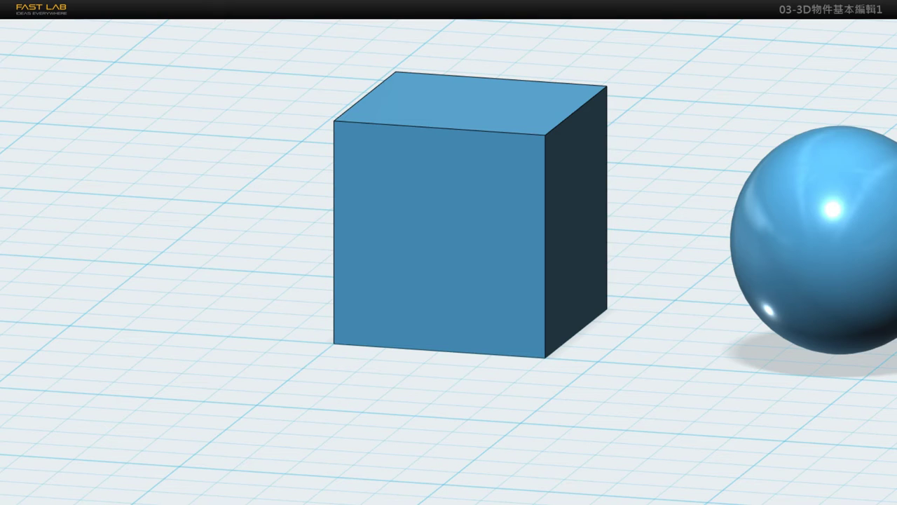
Slide the cube freely across the grid, farther away from the sphere, without using Move/Rotate.
{"action": "left_click", "coordinate": [448, 129]}
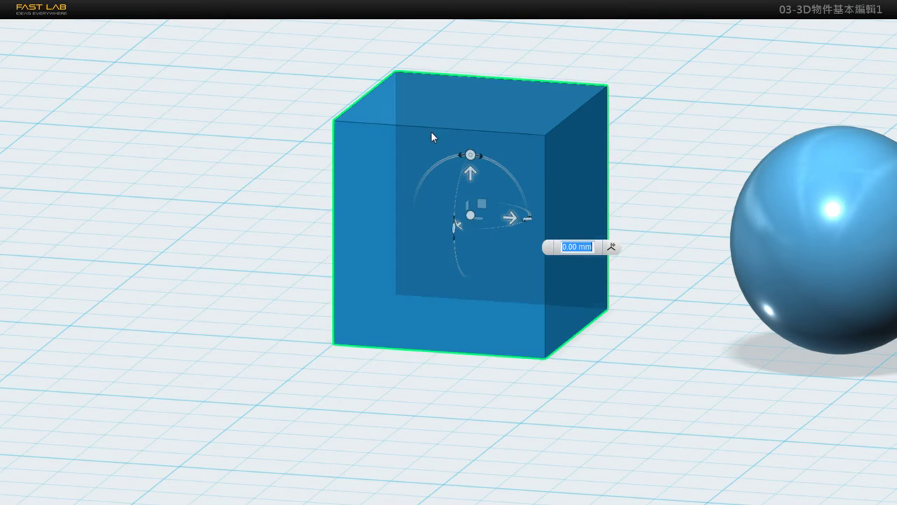
{"action": "left_click", "coordinate": [540, 20]}
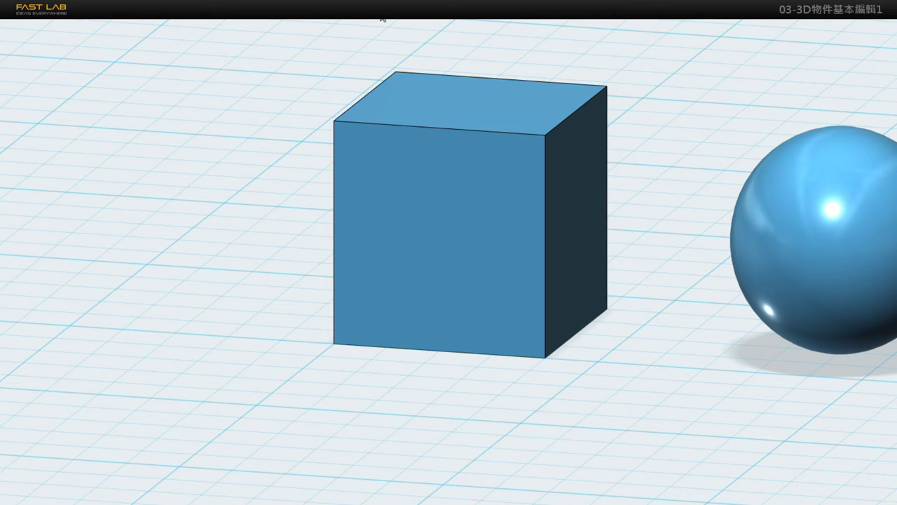
{"action": "middle_click_drag", "start_coordinate": [466, 101], "coordinate": [408, 137]}
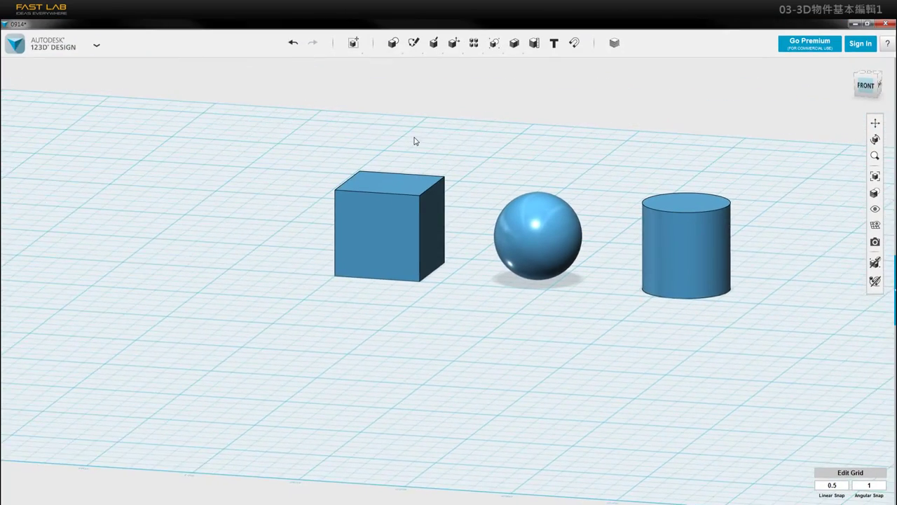
{"action": "scroll", "coordinate": [410, 138], "scroll_direction": "down", "scroll_amount": 1}
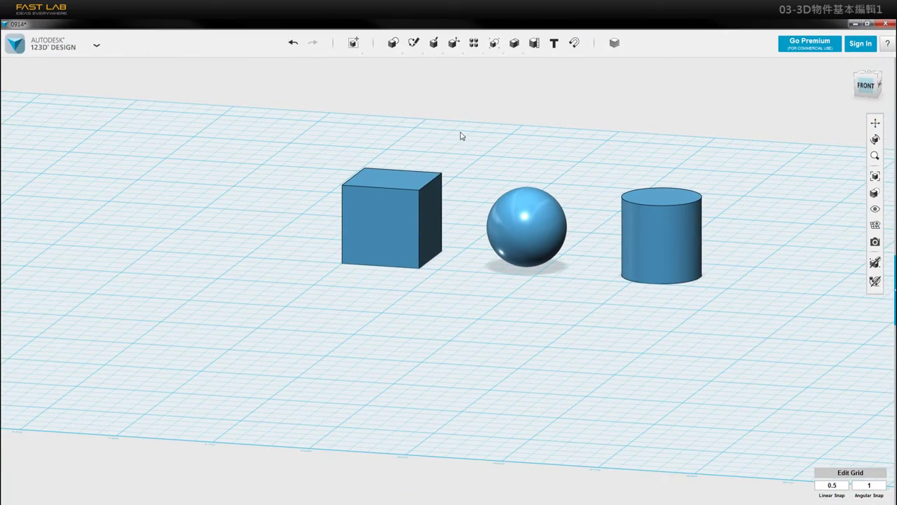
{"action": "right_click_drag", "start_coordinate": [461, 135], "coordinate": [485, 201]}
{"action": "middle_click_drag", "start_coordinate": [497, 192], "coordinate": [514, 136]}
{"action": "scroll", "coordinate": [515, 136], "scroll_direction": "down", "scroll_amount": 1}
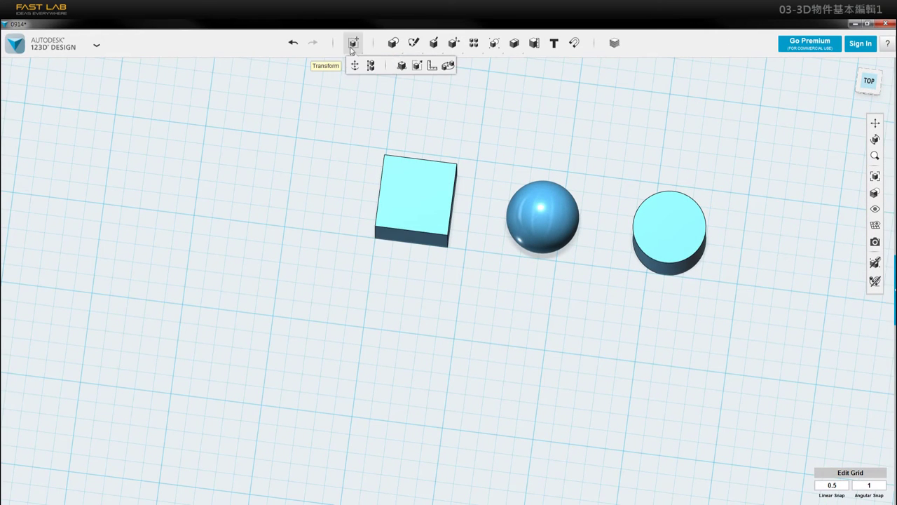
{"action": "left_click_drag", "start_coordinate": [427, 194], "coordinate": [307, 207]}
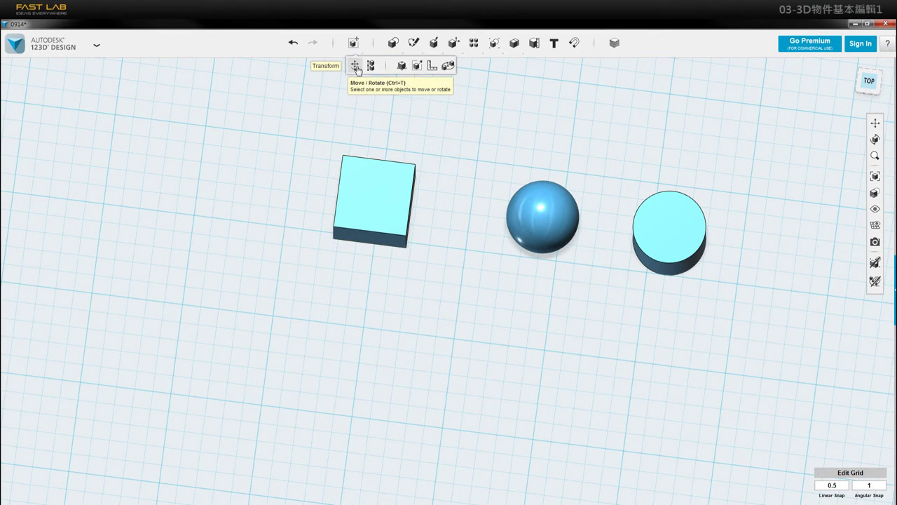
Shift the cube in the grid plane with Move/Rotate by about 5.8 mm and -5.3 mm.
{"action": "left_click", "coordinate": [354, 65]}
{"action": "left_click_drag", "start_coordinate": [362, 182], "coordinate": [363, 231]}
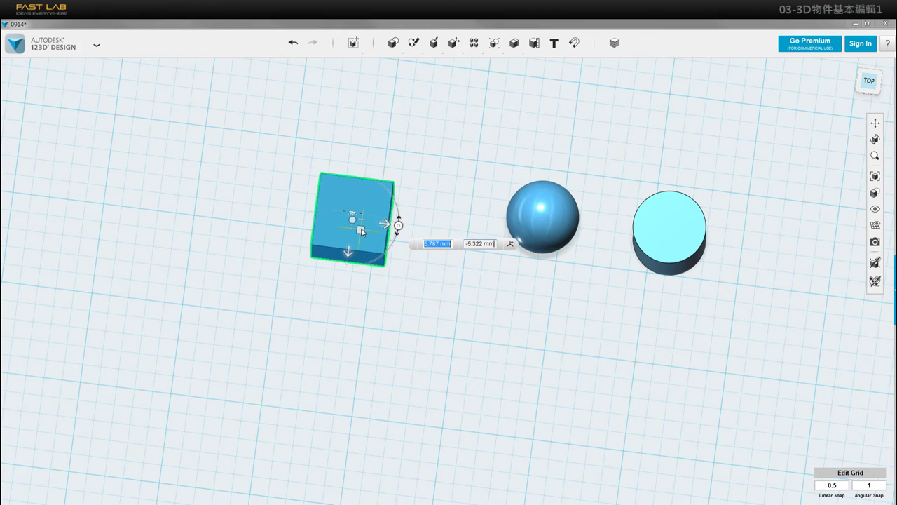
{"action": "left_click", "coordinate": [399, 130]}
Slide the cube freely across the grid, back toward the sphere and slightly behind it.
{"action": "right_click_drag", "start_coordinate": [453, 122], "coordinate": [464, 82]}
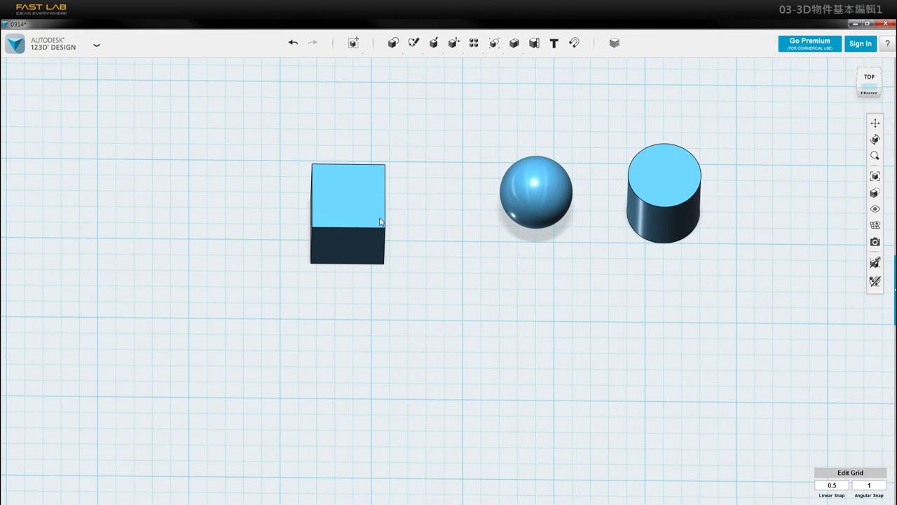
{"action": "mouse_move", "coordinate": [350, 227]}
{"action": "left_mouse_down"}
{"action": "mouse_move", "coordinate": [278, 292]}
{"action": "mouse_move", "coordinate": [364, 219]}
{"action": "mouse_move", "coordinate": [296, 238]}
{"action": "mouse_move", "coordinate": [341, 224]}
{"action": "left_mouse_up"}
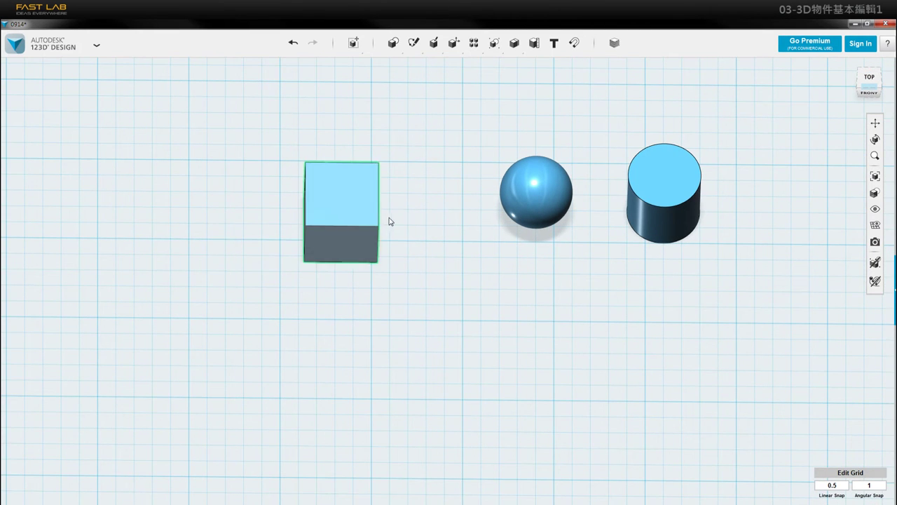
{"action": "right_click_drag", "start_coordinate": [441, 150], "coordinate": [440, 165]}
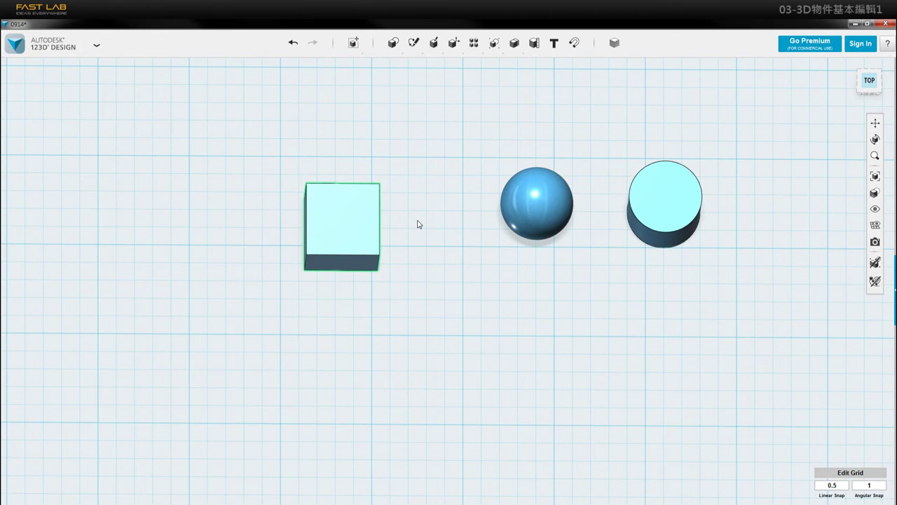
{"action": "scroll", "coordinate": [425, 220], "scroll_direction": "down", "scroll_amount": 2}
{"action": "middle_click_drag", "start_coordinate": [426, 220], "coordinate": [377, 294]}
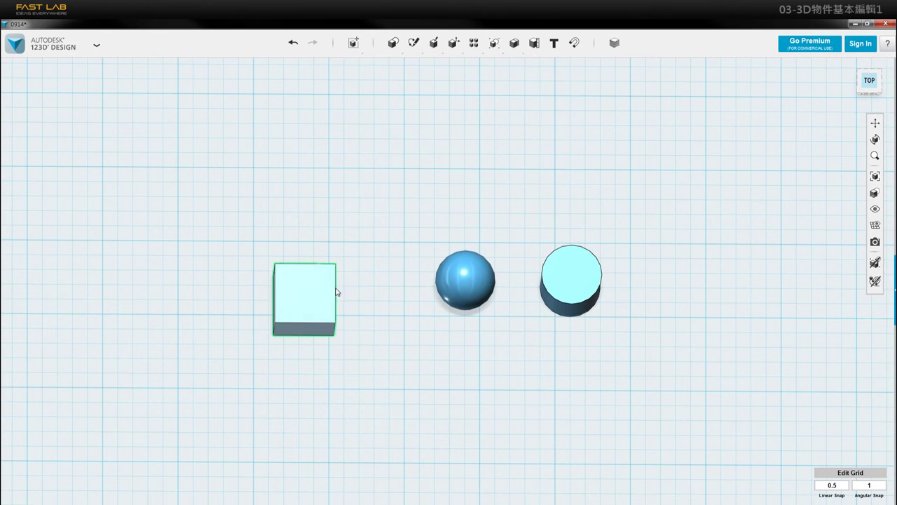
{"action": "left_click_drag", "start_coordinate": [336, 293], "coordinate": [361, 270]}
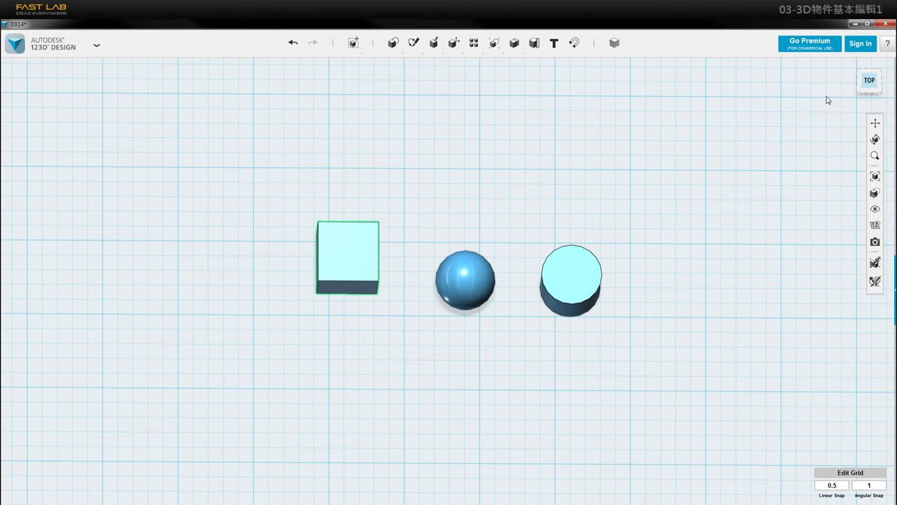
In the top view, rearrange the solids freely into a rough row: cube, cylinder, sphere.
{"action": "left_click", "coordinate": [869, 83]}
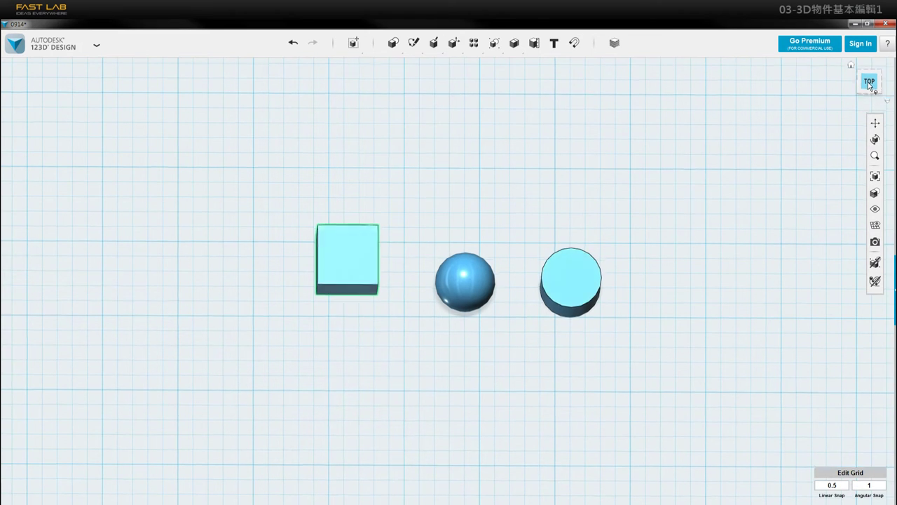
{"action": "scroll", "coordinate": [449, 168], "scroll_direction": "down", "scroll_amount": 3}
{"action": "left_click_drag", "start_coordinate": [380, 250], "coordinate": [378, 184]}
{"action": "left_click_drag", "start_coordinate": [458, 262], "coordinate": [569, 140]}
{"action": "left_click_drag", "start_coordinate": [527, 274], "coordinate": [478, 202]}
{"action": "left_click_drag", "start_coordinate": [561, 151], "coordinate": [531, 282]}
{"action": "left_click_drag", "start_coordinate": [474, 189], "coordinate": [456, 279]}
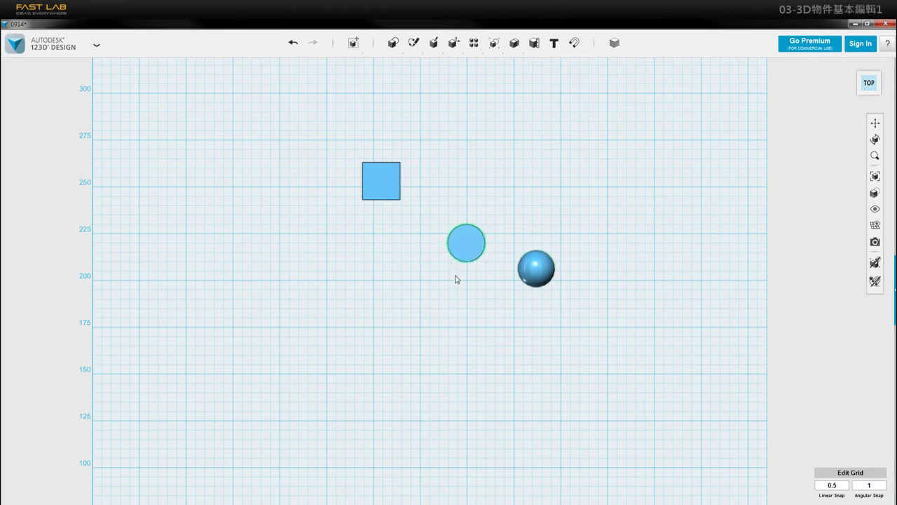
{"action": "left_click_drag", "start_coordinate": [390, 196], "coordinate": [381, 294]}
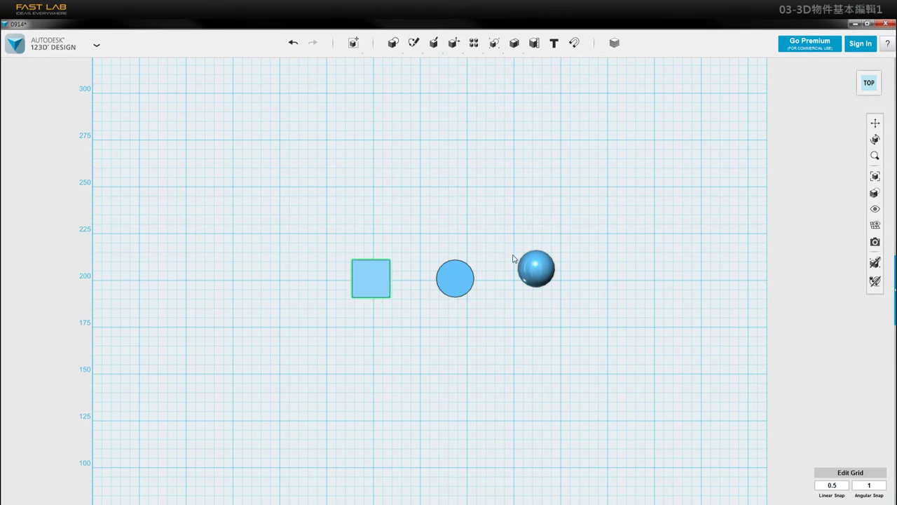
Reposition the solids freely in the top view, placing the cylinder and the cube behind the sphere.
{"action": "left_click", "coordinate": [869, 85]}
{"action": "mouse_move", "coordinate": [535, 260]}
{"action": "left_mouse_down"}
{"action": "mouse_move", "coordinate": [539, 174]}
{"action": "mouse_move", "coordinate": [528, 261]}
{"action": "left_mouse_up"}
{"action": "left_click_drag", "start_coordinate": [458, 284], "coordinate": [420, 160]}
{"action": "left_click_drag", "start_coordinate": [378, 277], "coordinate": [494, 216]}
From a low front view, freely move the cylinder and cube far behind the grid, and inspect their positions from other angles.
{"action": "right_click_drag", "start_coordinate": [472, 295], "coordinate": [403, 187]}
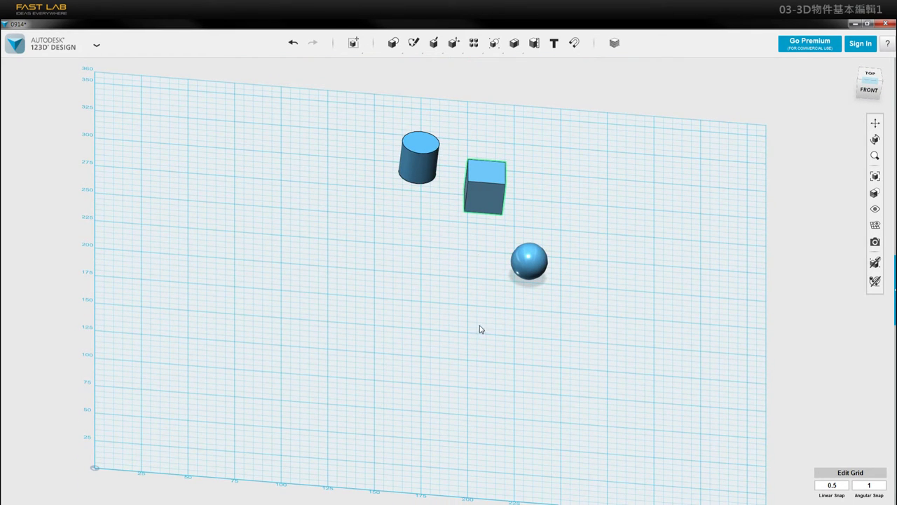
{"action": "right_click_drag", "start_coordinate": [520, 314], "coordinate": [515, 276]}
{"action": "right_click_drag", "start_coordinate": [455, 216], "coordinate": [454, 215]}
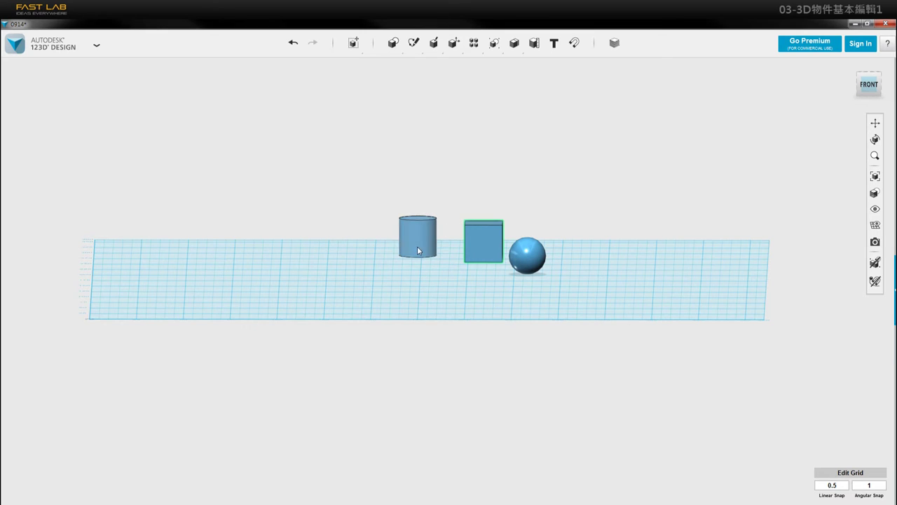
{"action": "left_click_drag", "start_coordinate": [419, 236], "coordinate": [455, 234]}
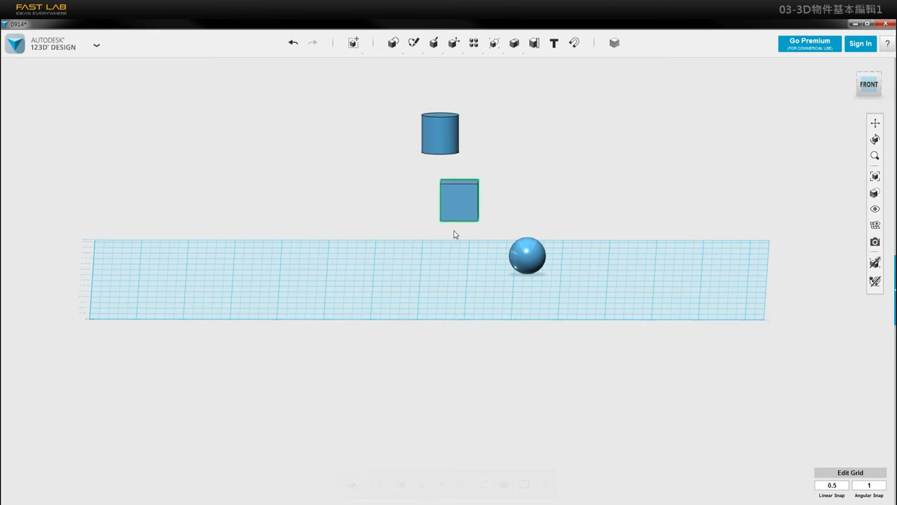
{"action": "right_click_drag", "start_coordinate": [455, 234], "coordinate": [456, 262]}
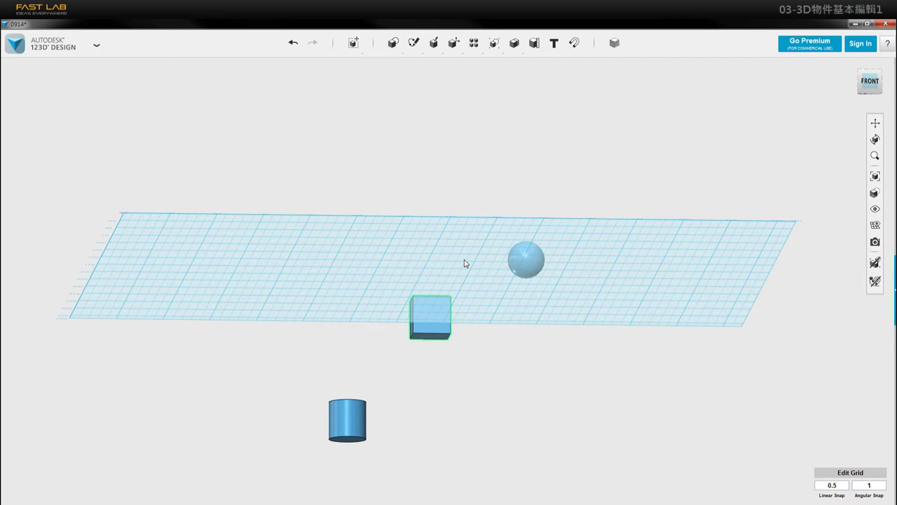
{"action": "right_click_drag", "start_coordinate": [464, 263], "coordinate": [616, 271]}
{"action": "scroll", "coordinate": [668, 190], "scroll_direction": "down", "scroll_amount": 5}
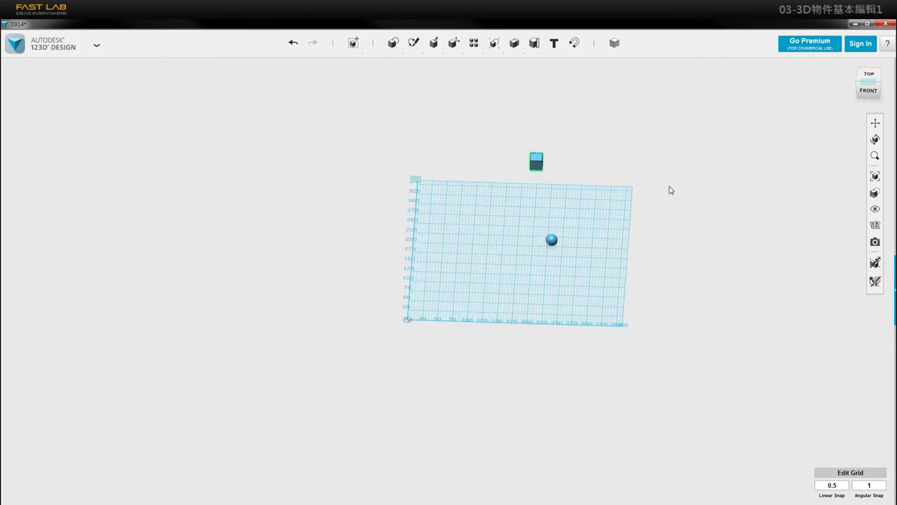
{"action": "middle_click_drag", "start_coordinate": [621, 140], "coordinate": [546, 189]}
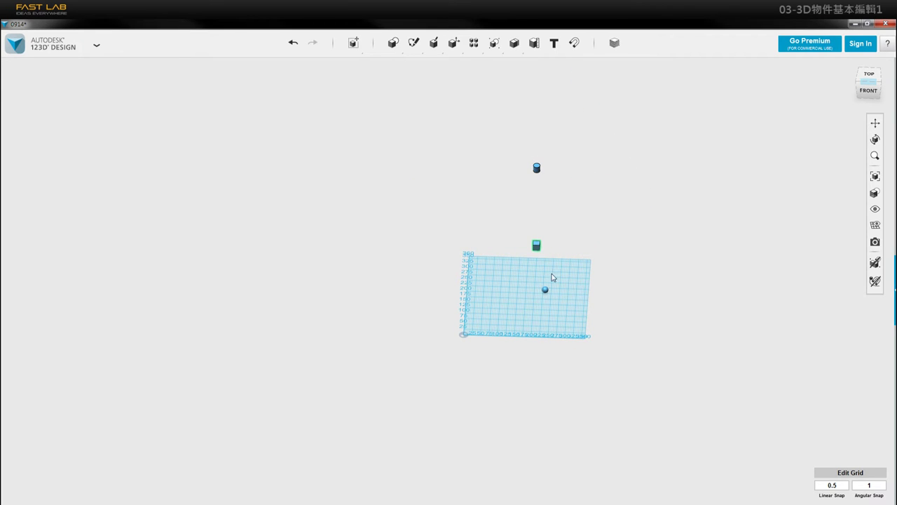
From the top view, freely move the cube and the cylinder back onto the grid in a row beside the sphere.
{"action": "right_click_drag", "start_coordinate": [551, 278], "coordinate": [589, 202]}
{"action": "right_click_drag", "start_coordinate": [561, 244], "coordinate": [567, 294]}
{"action": "middle_click_drag", "start_coordinate": [575, 157], "coordinate": [582, 226]}
{"action": "right_click_drag", "start_coordinate": [582, 223], "coordinate": [589, 226]}
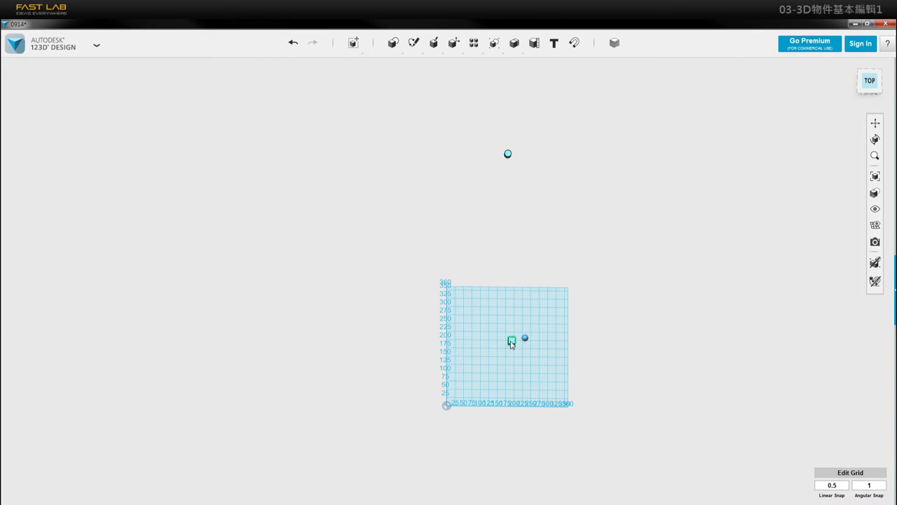
{"action": "left_click_drag", "start_coordinate": [508, 156], "coordinate": [500, 339]}
{"action": "scroll", "coordinate": [528, 364], "scroll_direction": "up", "scroll_amount": 5}
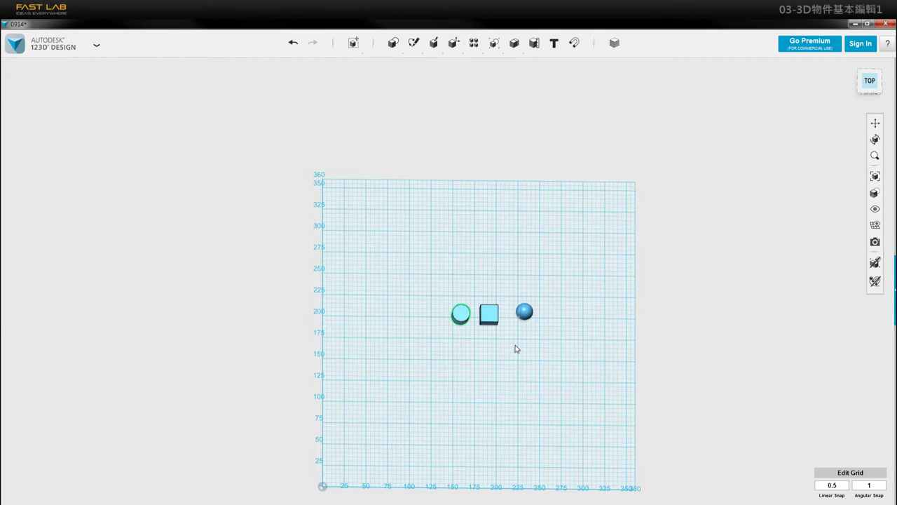
Slide the cylinder freely away from the cube and slightly toward the rear of the grid.
{"action": "right_click_drag", "start_coordinate": [421, 355], "coordinate": [421, 321]}
{"action": "right_click_drag", "start_coordinate": [479, 381], "coordinate": [479, 360]}
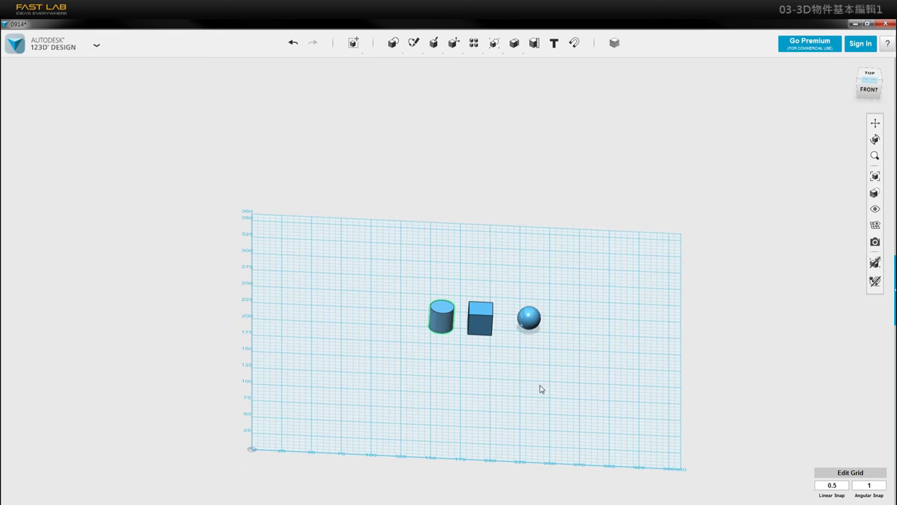
{"action": "middle_click_drag", "start_coordinate": [539, 385], "coordinate": [533, 371]}
{"action": "mouse_move", "coordinate": [355, 59]}
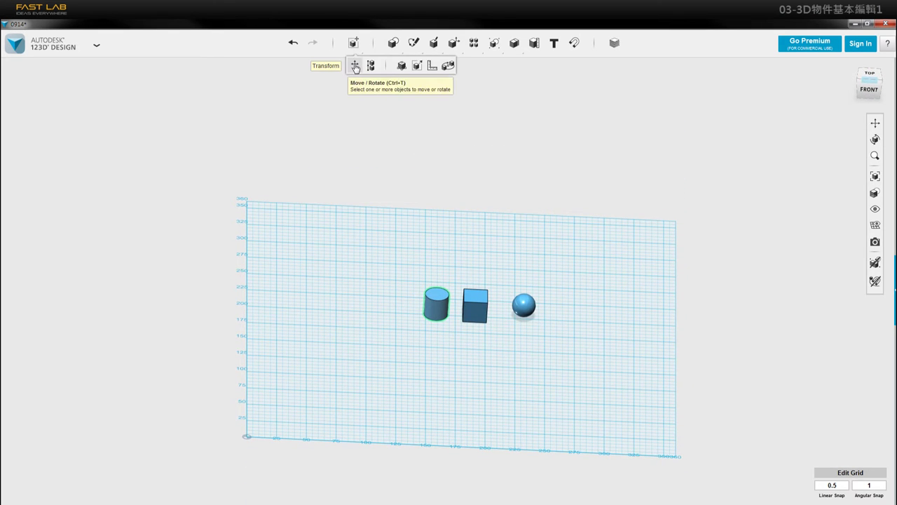
{"action": "left_click", "coordinate": [354, 66]}
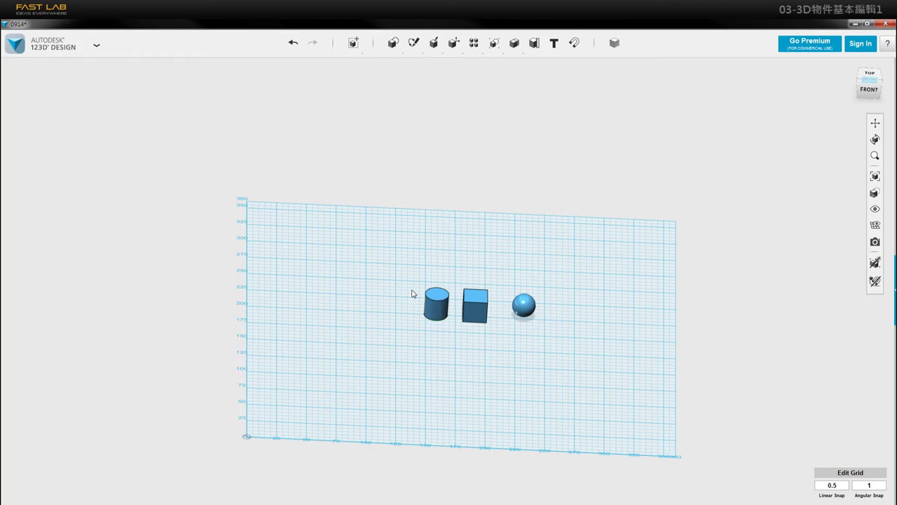
{"action": "left_click_drag", "start_coordinate": [438, 315], "coordinate": [411, 310]}
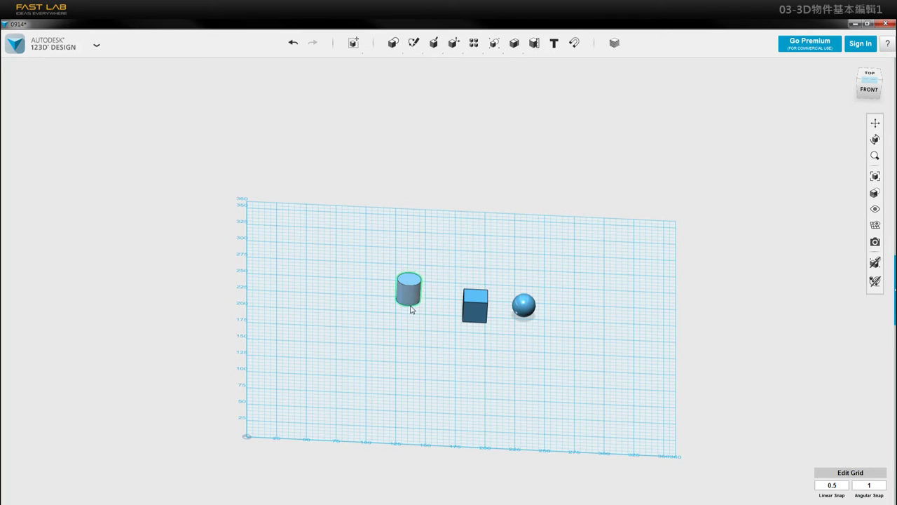
{"action": "middle_click_drag", "start_coordinate": [461, 331], "coordinate": [432, 319]}
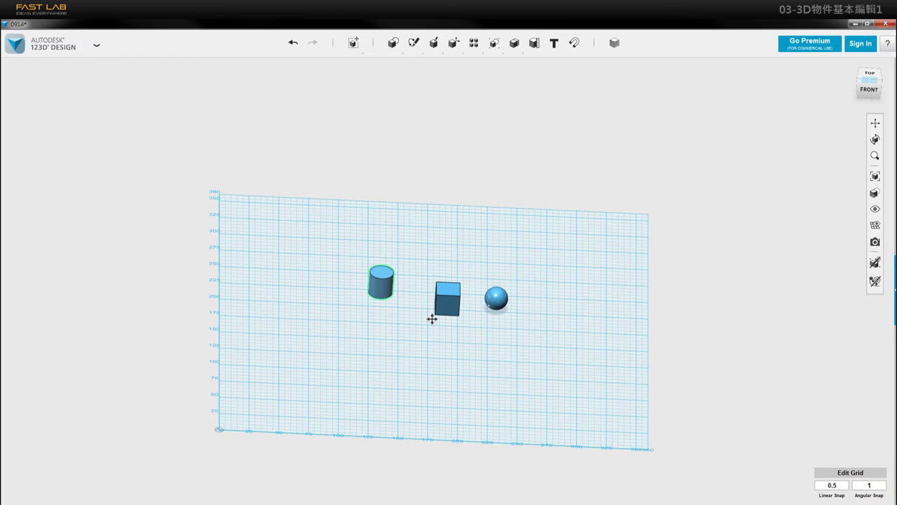
{"action": "middle_click_drag", "start_coordinate": [414, 296], "coordinate": [384, 255]}
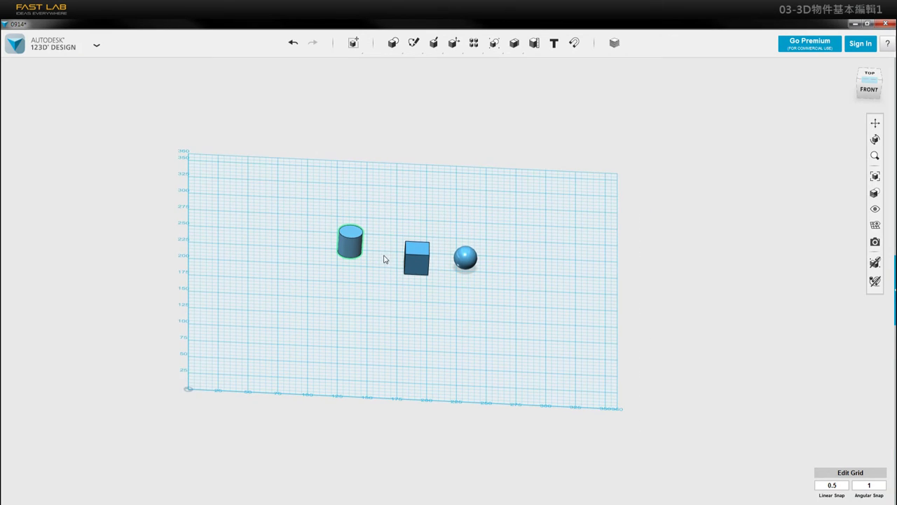
{"action": "right_click_drag", "start_coordinate": [405, 266], "coordinate": [400, 253]}
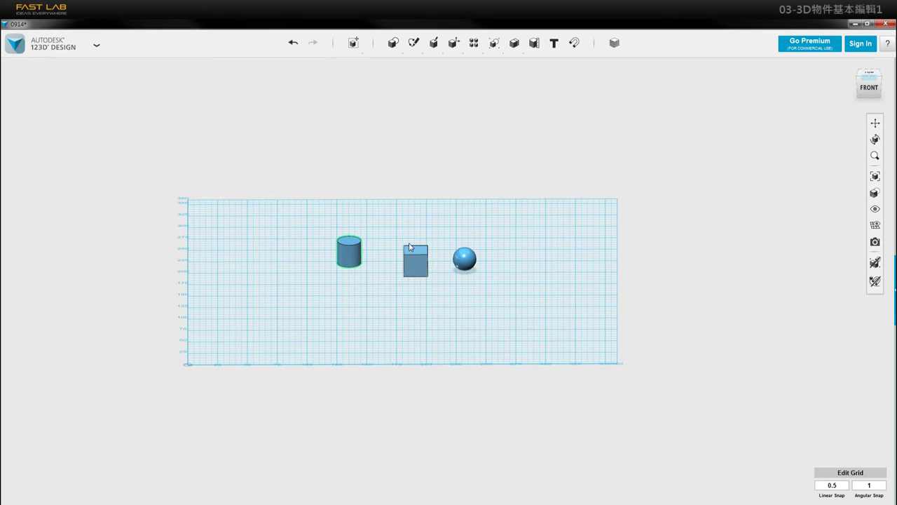
{"action": "scroll", "coordinate": [410, 247], "scroll_direction": "up", "scroll_amount": 5}
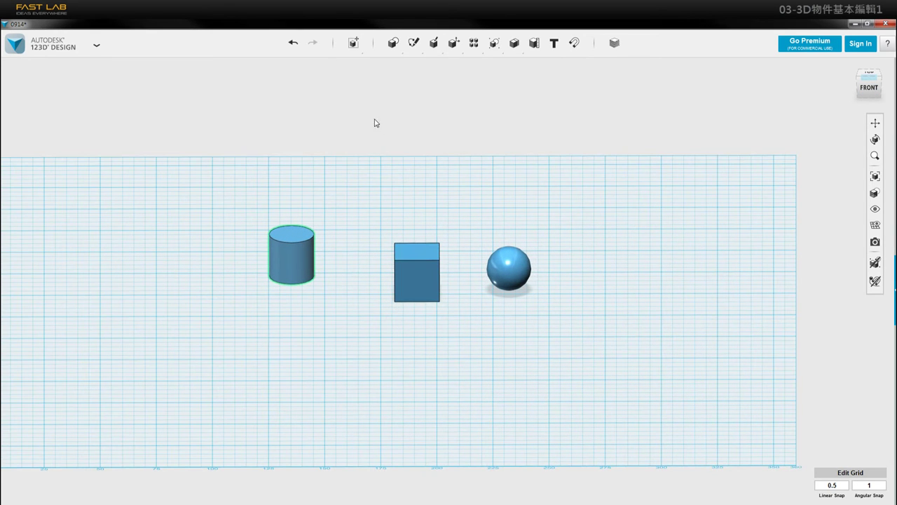
Freely move the sphere toward the rear of the grid and the cube slightly forward, staggering the three solids.
{"action": "mouse_move", "coordinate": [354, 44]}
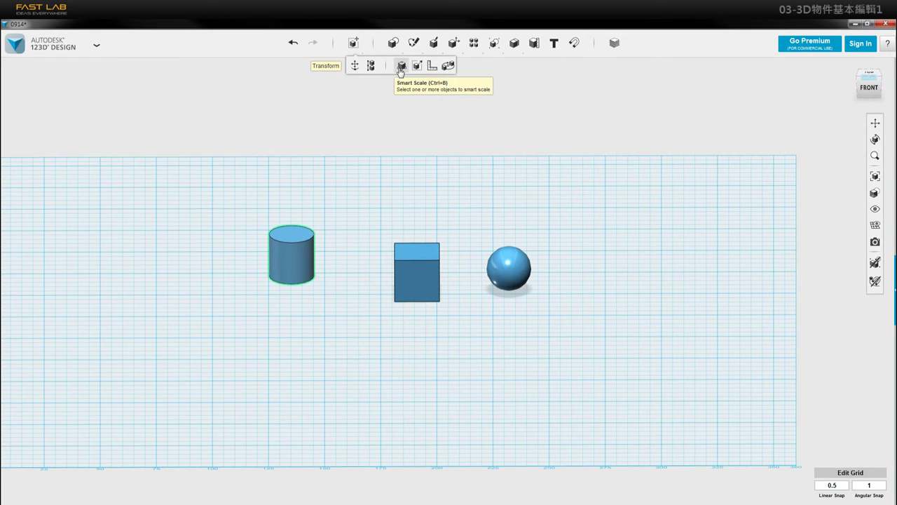
{"action": "left_click", "coordinate": [390, 120]}
{"action": "left_click", "coordinate": [279, 263]}
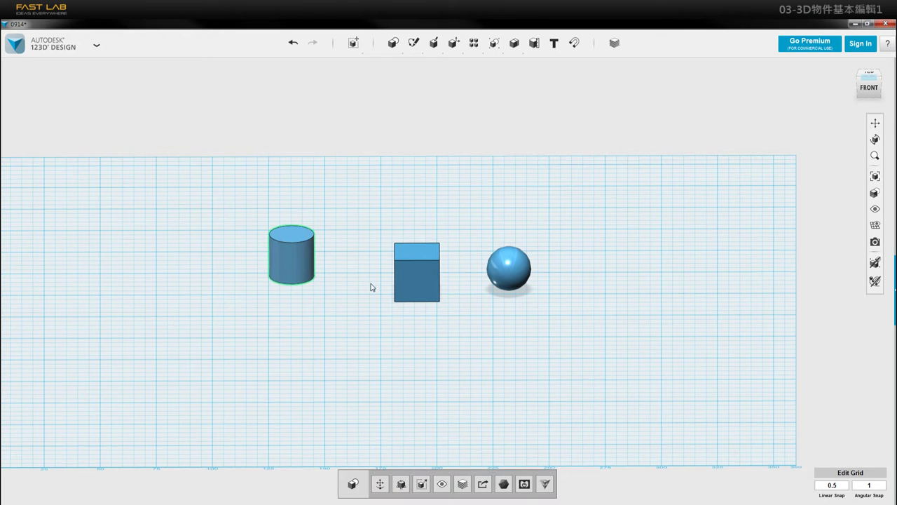
{"action": "left_click", "coordinate": [509, 277]}
{"action": "right_click_drag", "start_coordinate": [442, 313], "coordinate": [497, 212]}
{"action": "left_click_drag", "start_coordinate": [497, 212], "coordinate": [490, 217]}
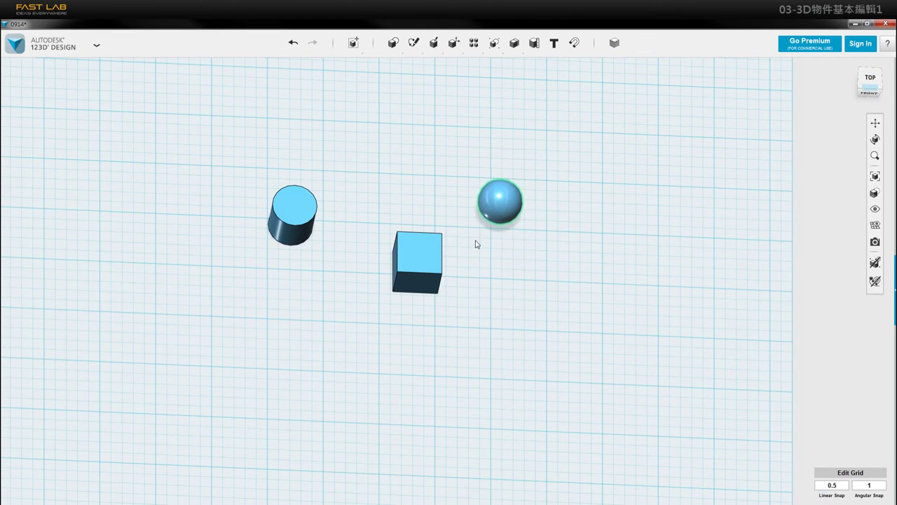
{"action": "left_click_drag", "start_coordinate": [422, 282], "coordinate": [401, 303]}
{"action": "mouse_move", "coordinate": [435, 253]}
{"action": "right_mouse_down"}
{"action": "mouse_move", "coordinate": [433, 208]}
{"action": "mouse_move", "coordinate": [431, 336]}
{"action": "mouse_move", "coordinate": [414, 344]}
{"action": "mouse_move", "coordinate": [422, 348]}
{"action": "mouse_move", "coordinate": [428, 231]}
{"action": "mouse_move", "coordinate": [428, 266]}
{"action": "right_mouse_up"}
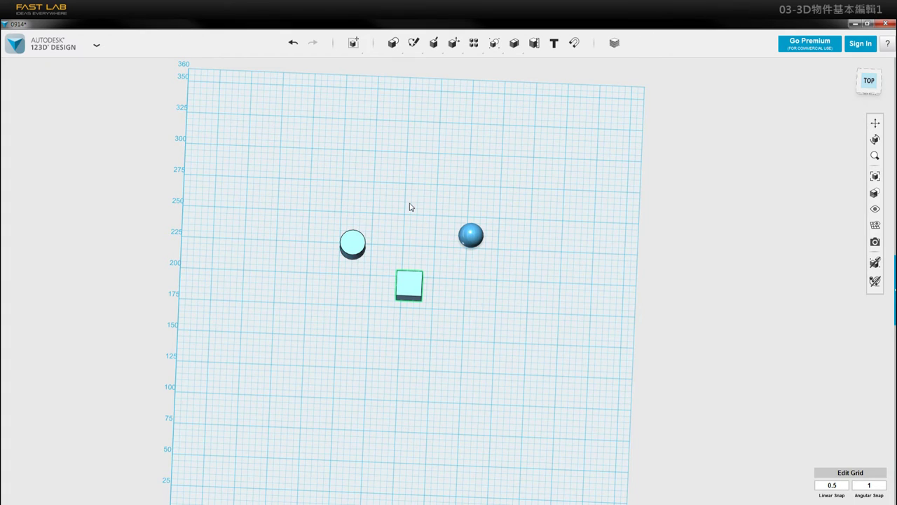
In the top view, try selecting solids individually, and window-select the cylinder, cube and sphere together.
{"action": "right_click_drag", "start_coordinate": [411, 207], "coordinate": [417, 222]}
{"action": "left_click", "coordinate": [409, 285]}
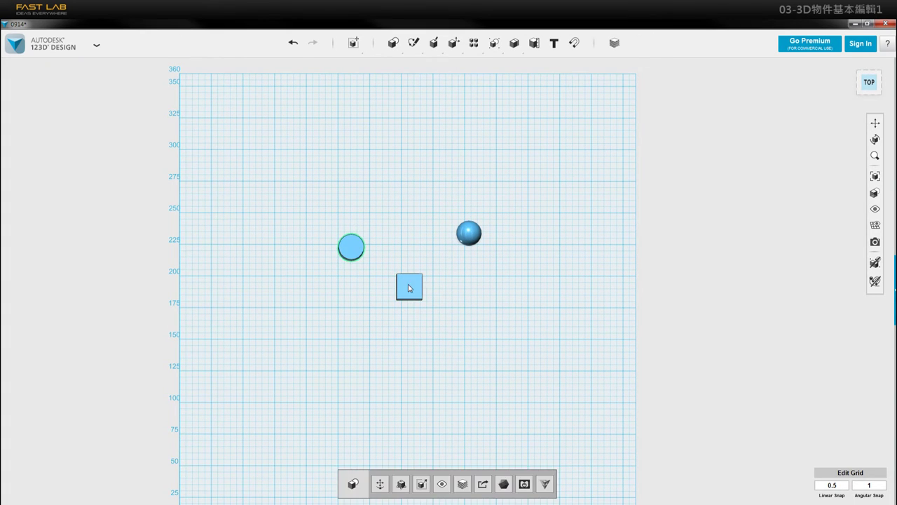
{"action": "left_click", "coordinate": [468, 233]}
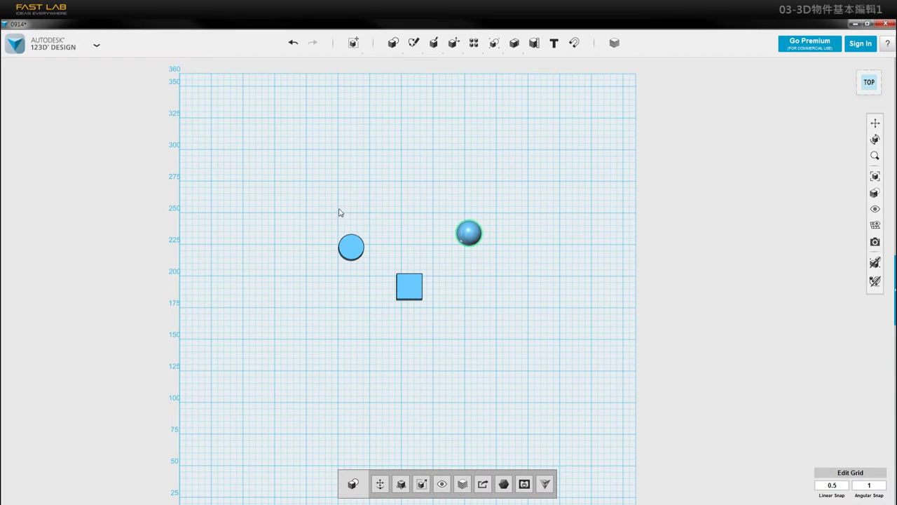
{"action": "left_click_drag", "start_coordinate": [311, 170], "coordinate": [545, 357]}
{"action": "left_click", "coordinate": [307, 172]}
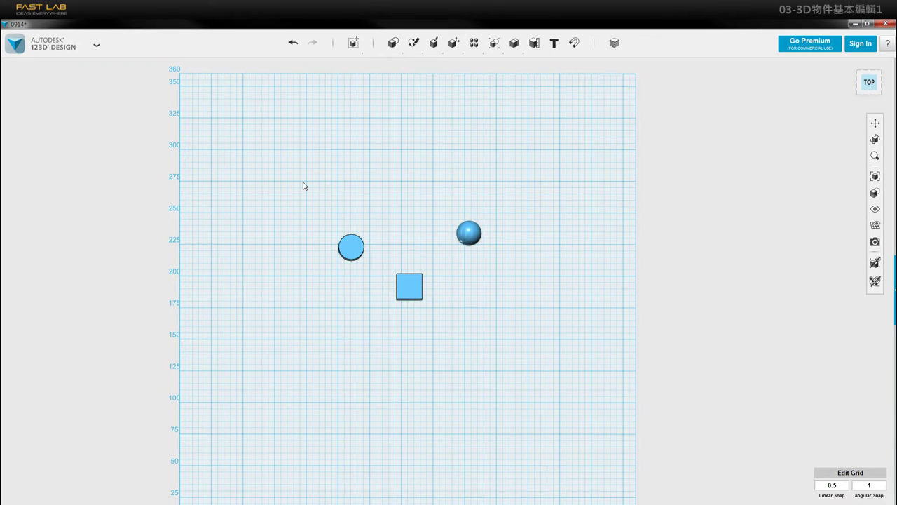
{"action": "left_click_drag", "start_coordinate": [303, 184], "coordinate": [506, 335]}
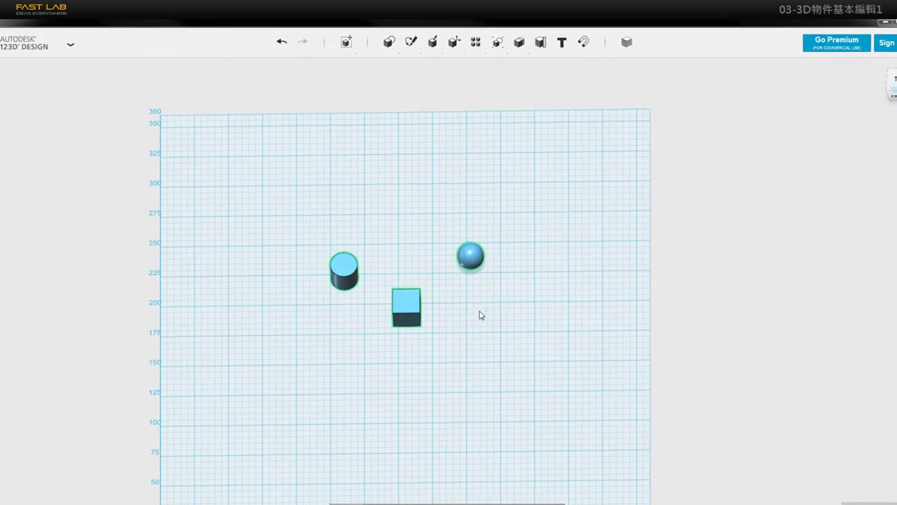
Use Align on the three selected solids to line them up along their rear edge, and undo the alignment.
{"action": "mouse_move", "coordinate": [346, 49]}
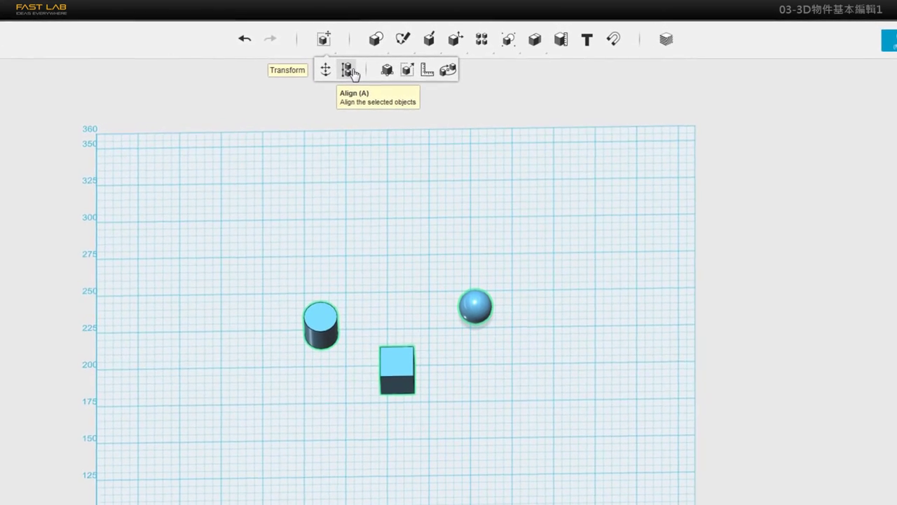
{"action": "left_click", "coordinate": [348, 70]}
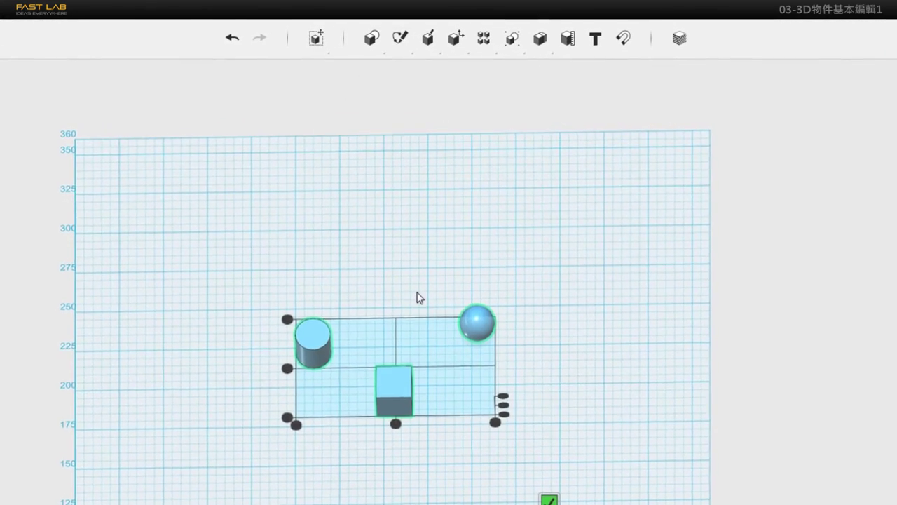
{"action": "right_click_drag", "start_coordinate": [418, 298], "coordinate": [396, 327]}
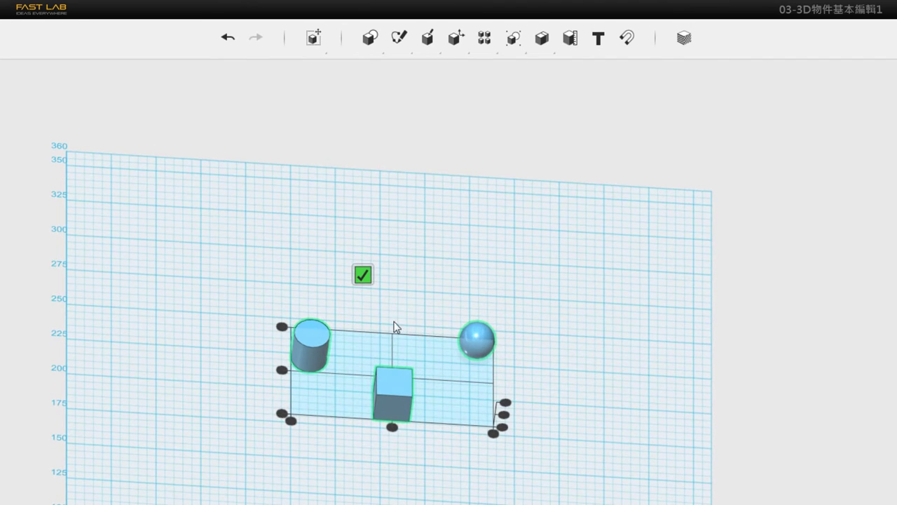
{"action": "scroll", "coordinate": [379, 457], "scroll_direction": "up", "scroll_amount": 4}
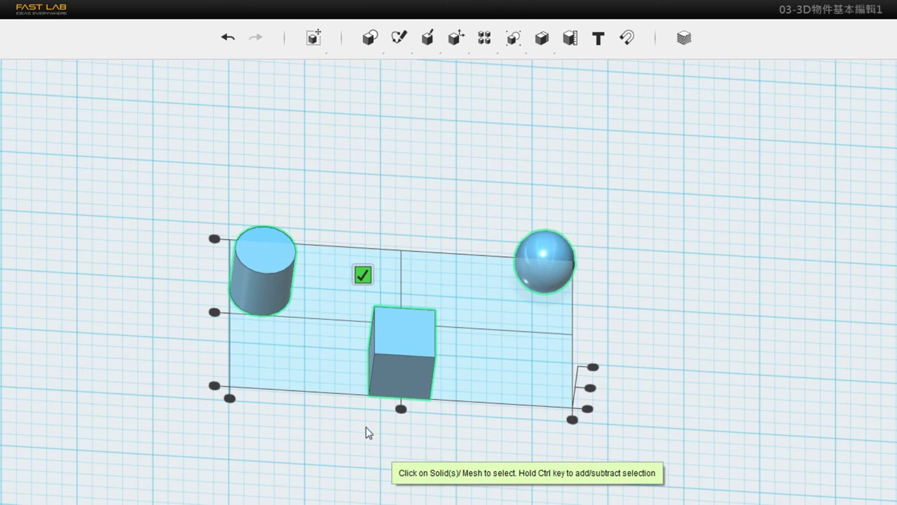
{"action": "right_click_drag", "start_coordinate": [367, 429], "coordinate": [361, 434]}
{"action": "middle_click_drag", "start_coordinate": [375, 278], "coordinate": [390, 335]}
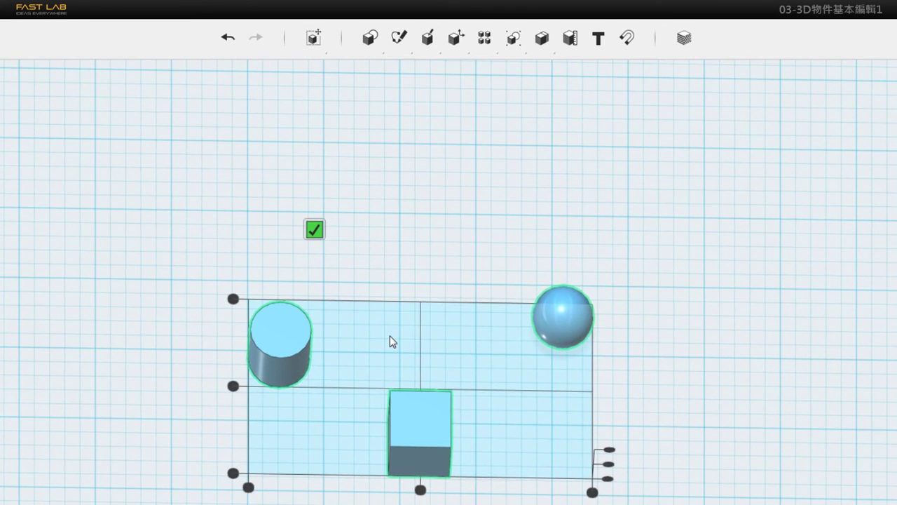
{"action": "right_click_drag", "start_coordinate": [390, 340], "coordinate": [383, 358]}
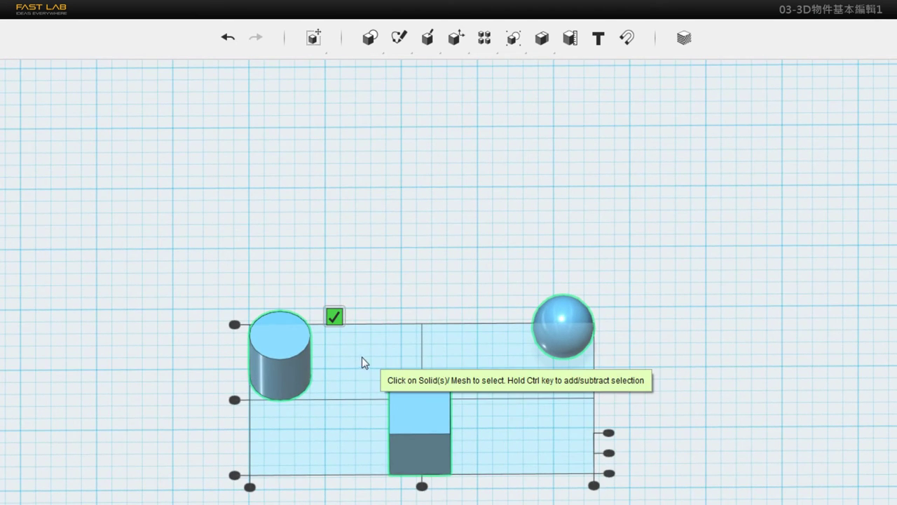
{"action": "right_click_drag", "start_coordinate": [233, 281], "coordinate": [236, 299]}
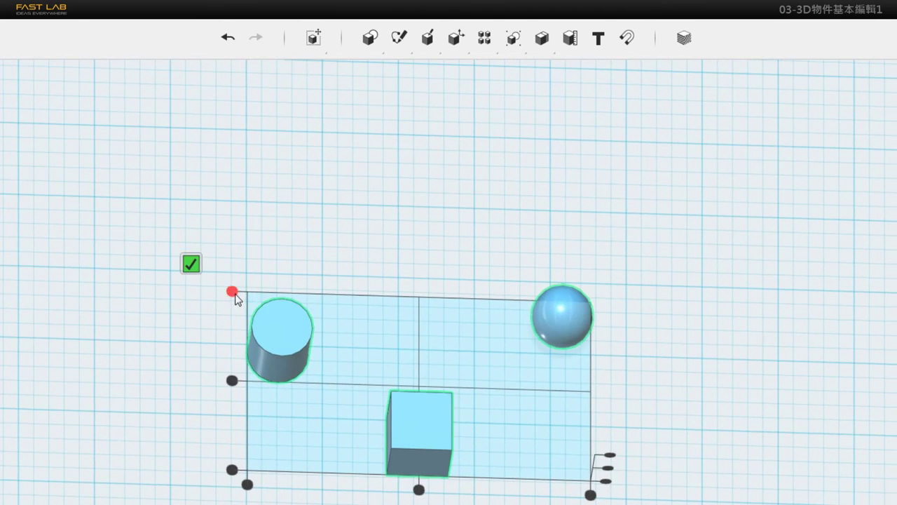
{"action": "mouse_move", "coordinate": [236, 295]}
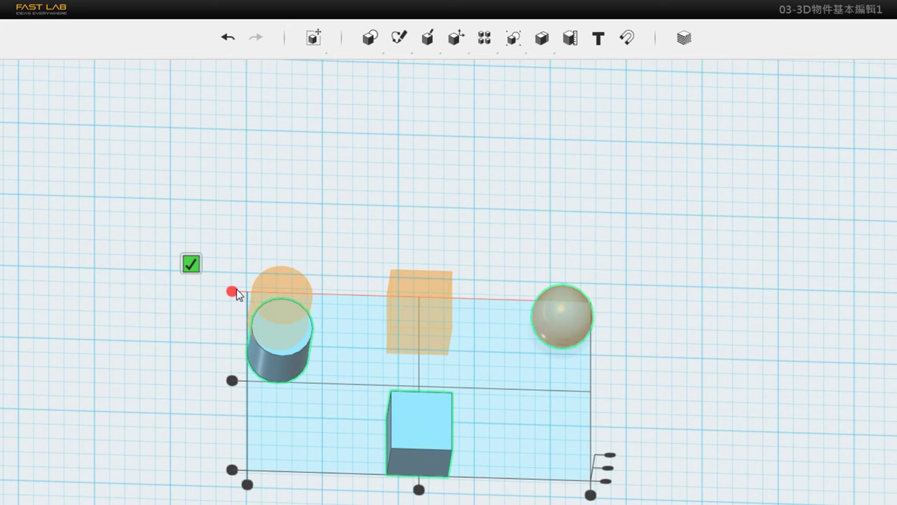
{"action": "left_click", "coordinate": [234, 292]}
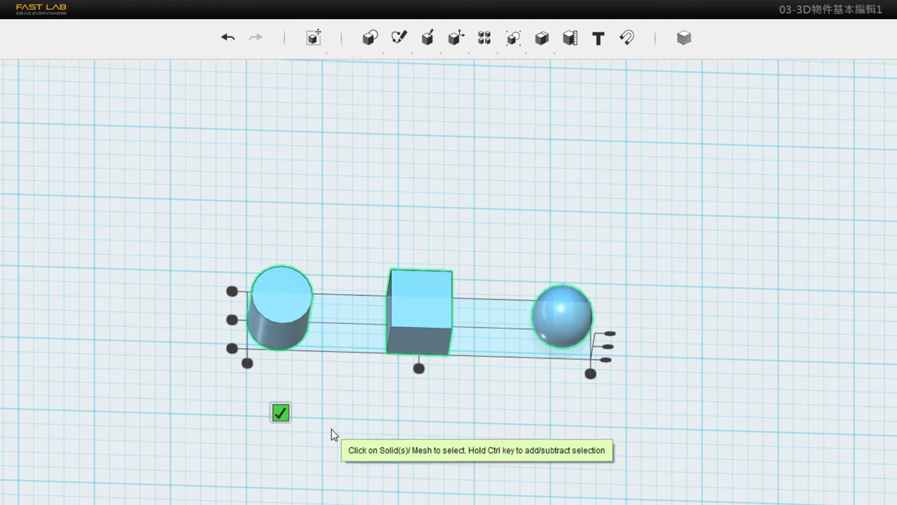
{"action": "key", "text": "ctrl+z"}
Select all three solids again and, from a low front view, try aligning their bases vertically with Align.
{"action": "left_click_drag", "start_coordinate": [160, 194], "coordinate": [711, 502]}
{"action": "mouse_move", "coordinate": [322, 54]}
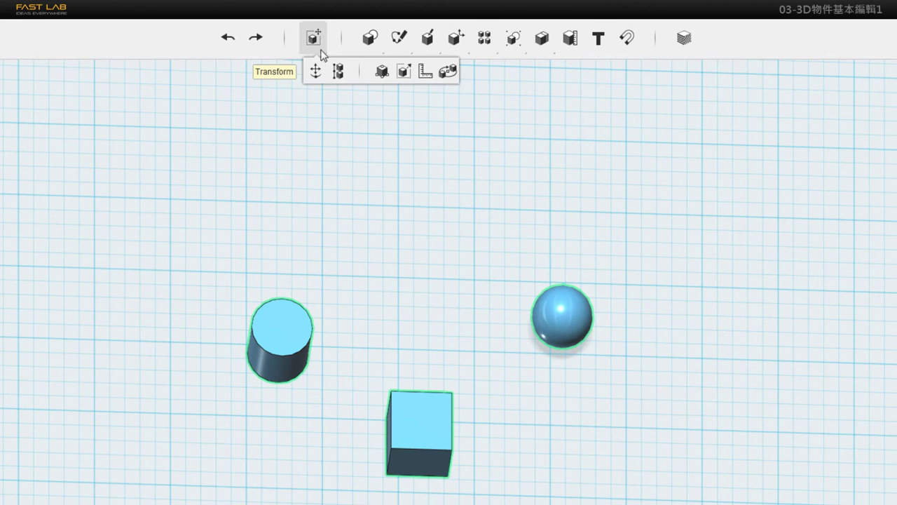
{"action": "left_click", "coordinate": [337, 71]}
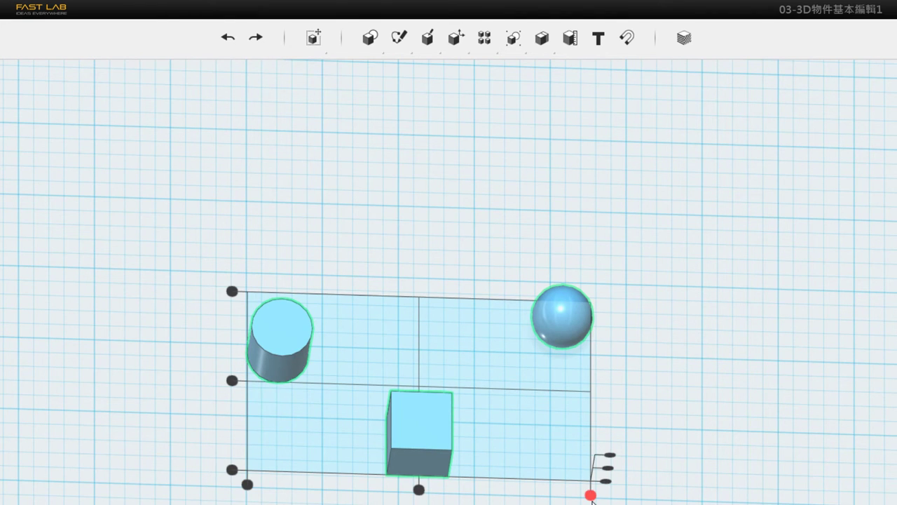
{"action": "right_click_drag", "start_coordinate": [591, 498], "coordinate": [514, 463]}
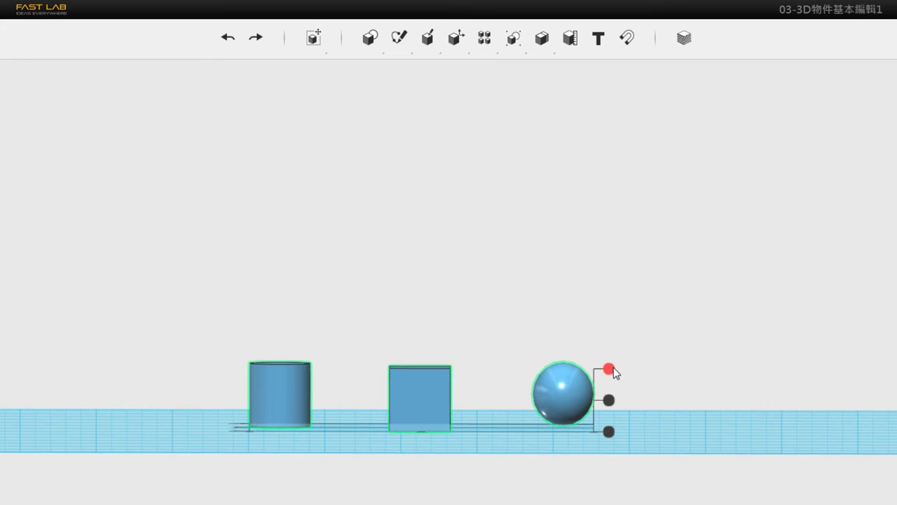
{"action": "left_click", "coordinate": [609, 432]}
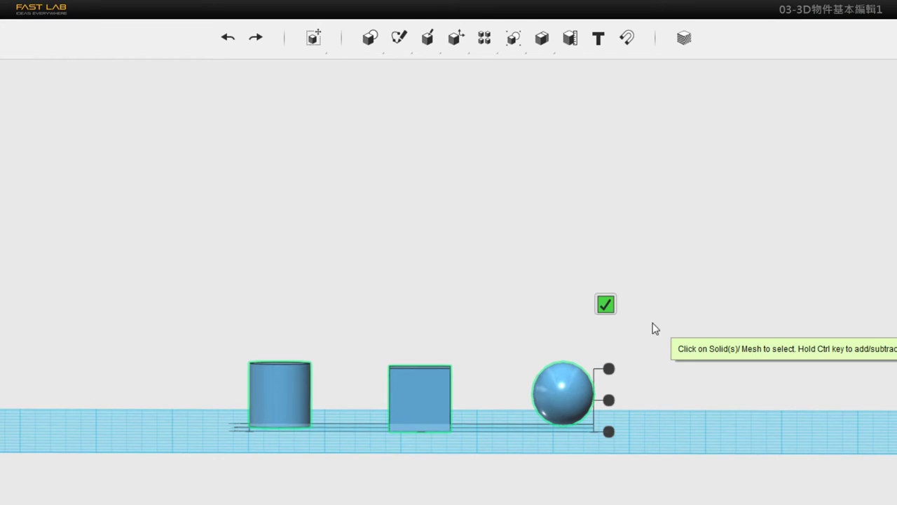
{"action": "left_click", "coordinate": [605, 304]}
Raise the cube well above the grid and lower the sphere below it, leaving the cylinder on the grid.
{"action": "left_click", "coordinate": [432, 391]}
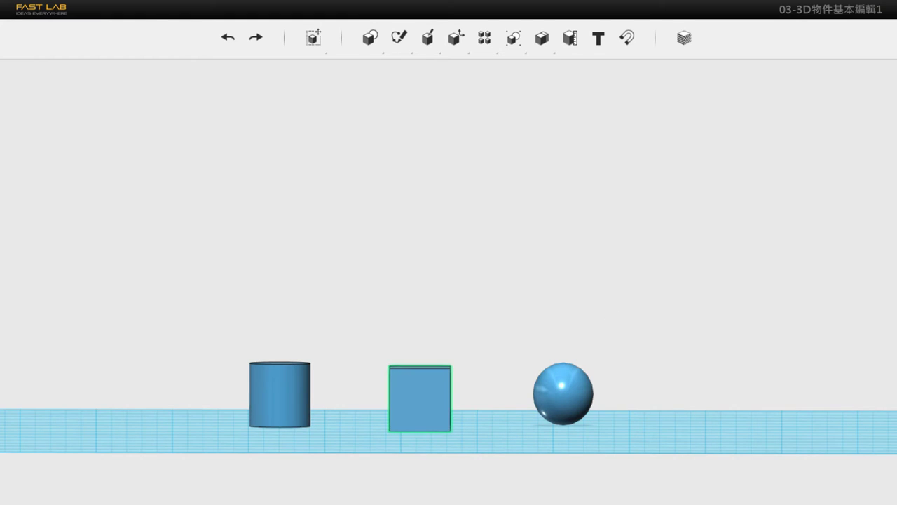
{"action": "left_click_drag", "start_coordinate": [419, 351], "coordinate": [435, 230]}
{"action": "left_click", "coordinate": [707, 275]}
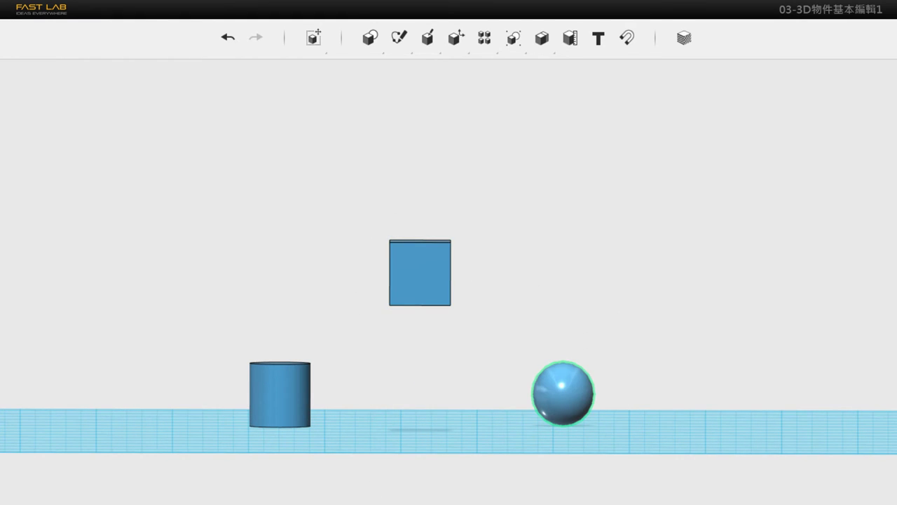
{"action": "left_click", "coordinate": [562, 393]}
{"action": "left_click_drag", "start_coordinate": [563, 344], "coordinate": [562, 435]}
{"action": "left_click", "coordinate": [666, 311]}
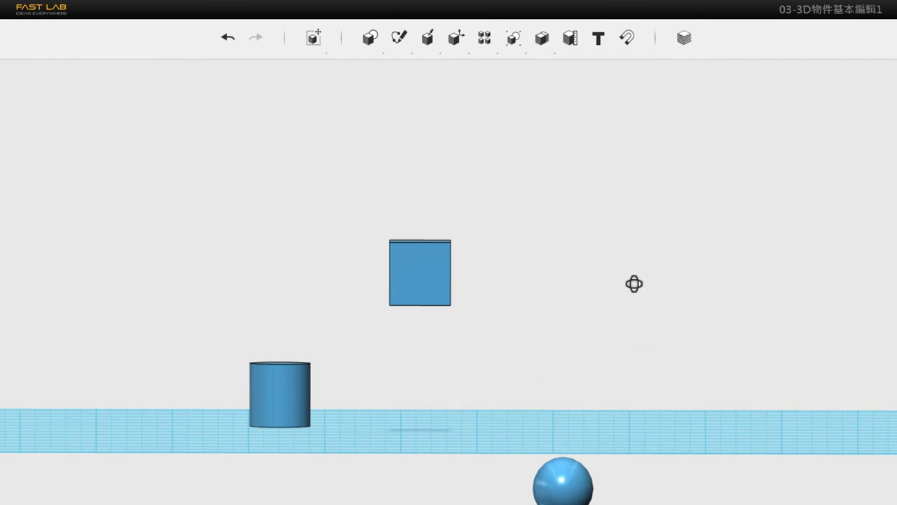
Select the cylinder, cube and sphere together and use Align to line up their centres at the middle height.
{"action": "left_click_drag", "start_coordinate": [191, 139], "coordinate": [705, 502]}
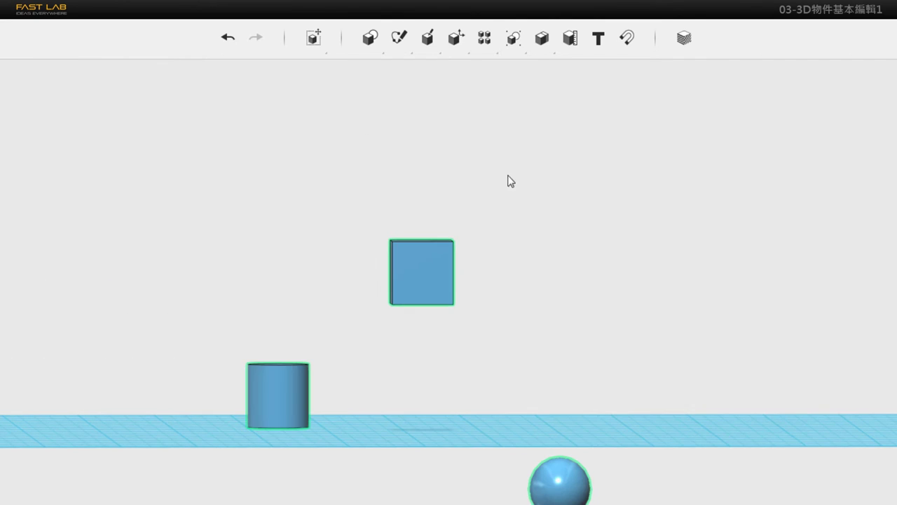
{"action": "mouse_move", "coordinate": [313, 37]}
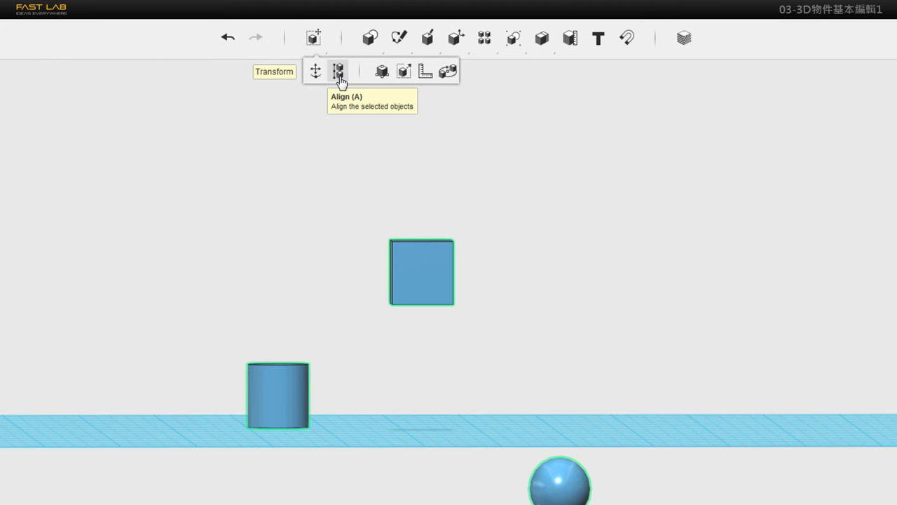
{"action": "left_click", "coordinate": [339, 73]}
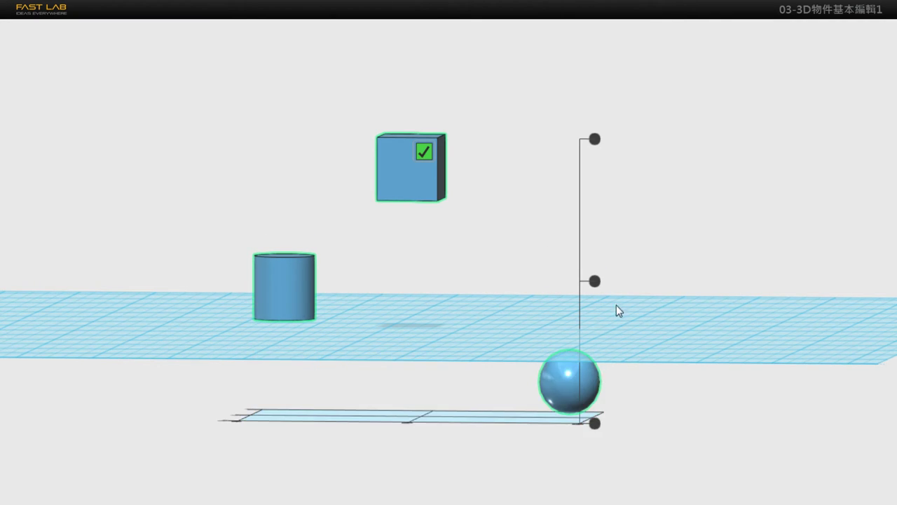
{"action": "left_click", "coordinate": [596, 282]}
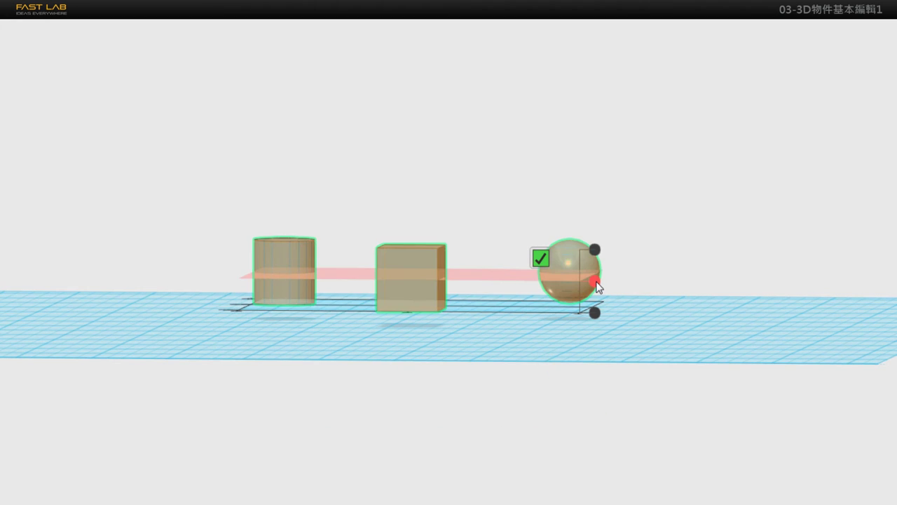
Centre the three solids front-to-back and along their row so they share one centre, and apply the alignment.
{"action": "right_click_drag", "start_coordinate": [449, 253], "coordinate": [297, 299]}
{"action": "left_click", "coordinate": [232, 260]}
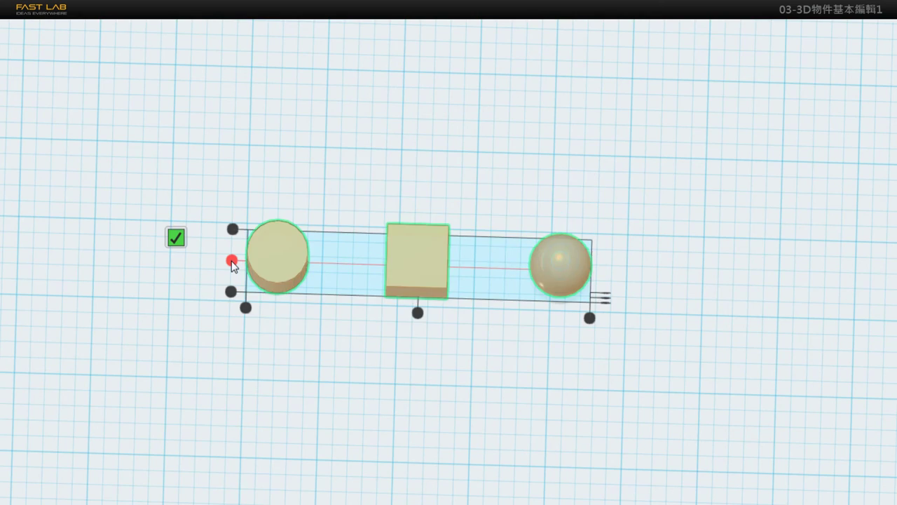
{"action": "right_click_drag", "start_coordinate": [237, 266], "coordinate": [391, 330]}
{"action": "right_click_drag", "start_coordinate": [509, 279], "coordinate": [525, 367]}
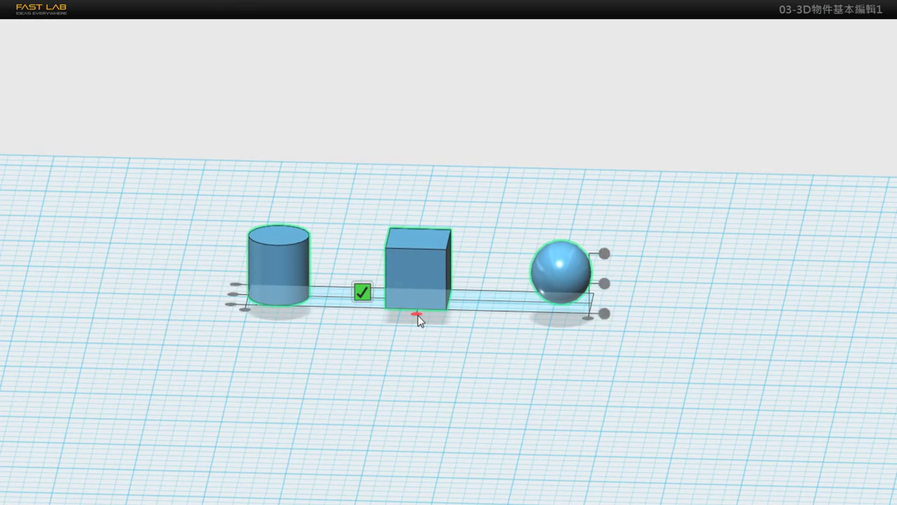
{"action": "left_click", "coordinate": [418, 314]}
{"action": "right_click_drag", "start_coordinate": [405, 236], "coordinate": [445, 194]}
{"action": "scroll", "coordinate": [413, 221], "scroll_direction": "up", "scroll_amount": 2}
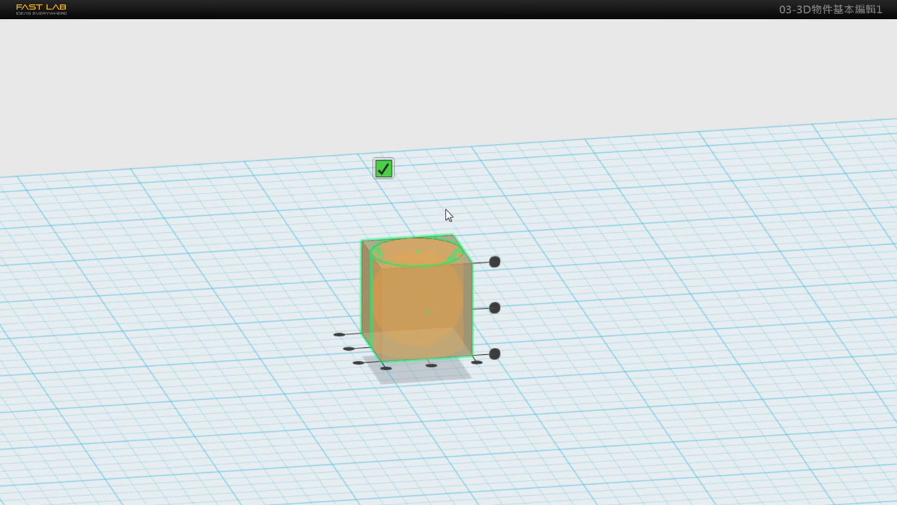
{"action": "left_click", "coordinate": [383, 171]}
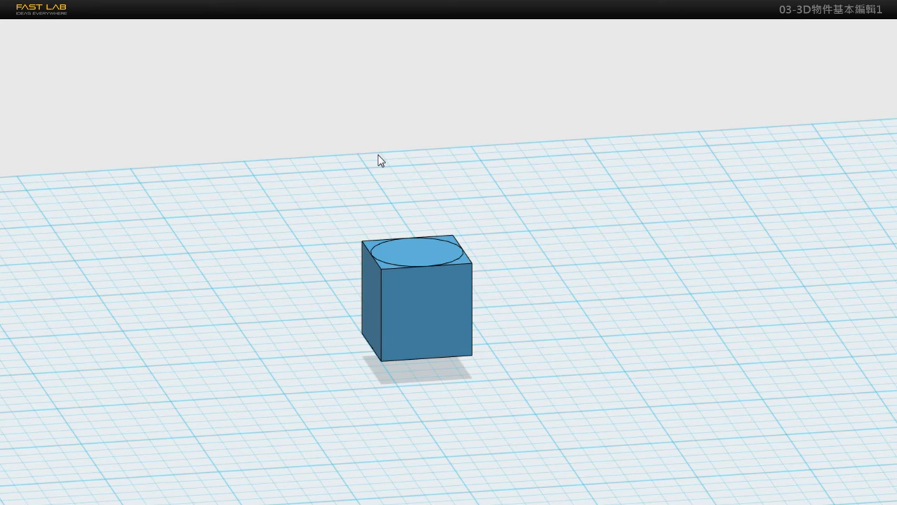
Move the cube straight down until its top face meets the base of the cylinder.
{"action": "middle_click_drag", "start_coordinate": [354, 263], "coordinate": [366, 224]}
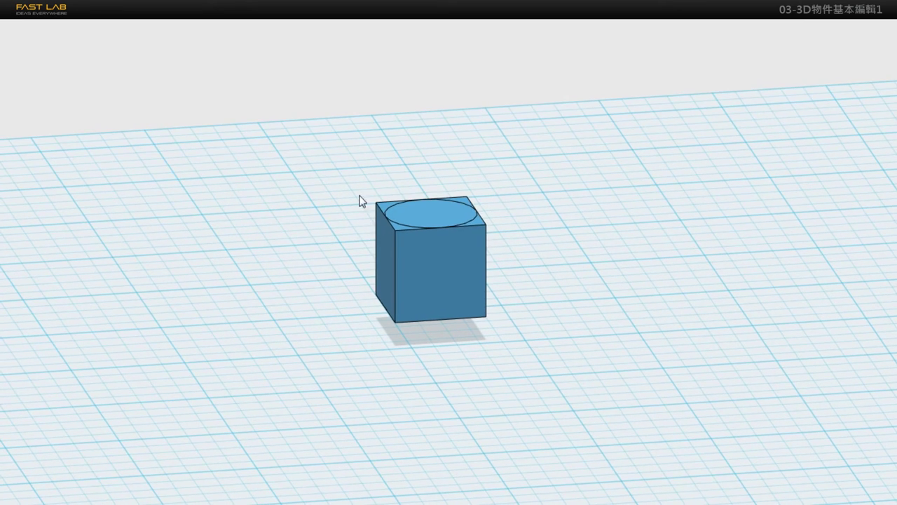
{"action": "left_click", "coordinate": [473, 260]}
{"action": "key", "text": "ctrl+t"}
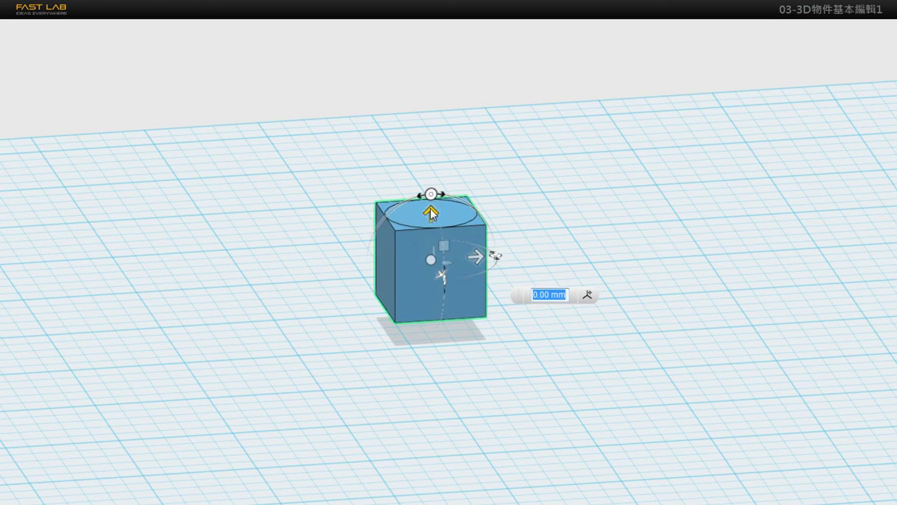
{"action": "left_click_drag", "start_coordinate": [430, 212], "coordinate": [429, 306]}
{"action": "left_click", "coordinate": [501, 240]}
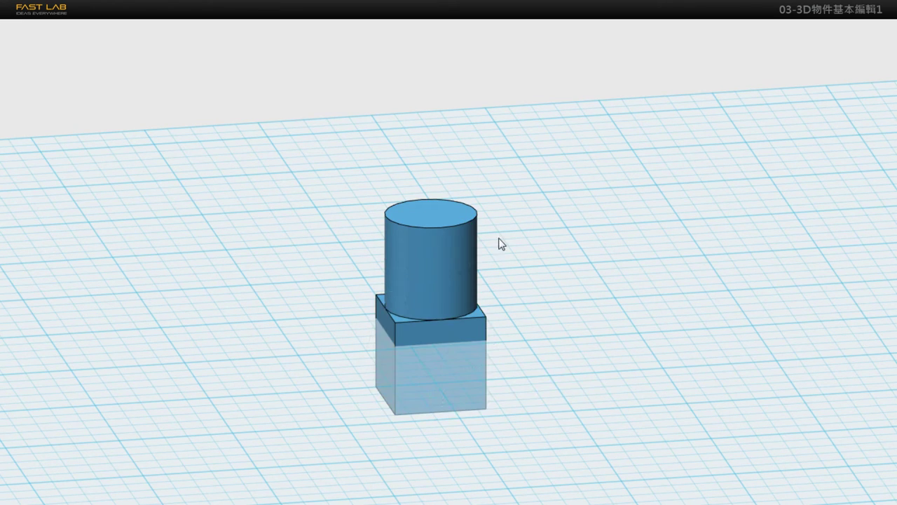
Move the cylinder straight up so that it sits above most of the sphere.
{"action": "left_click", "coordinate": [459, 257]}
{"action": "key", "text": "ctrl+t"}
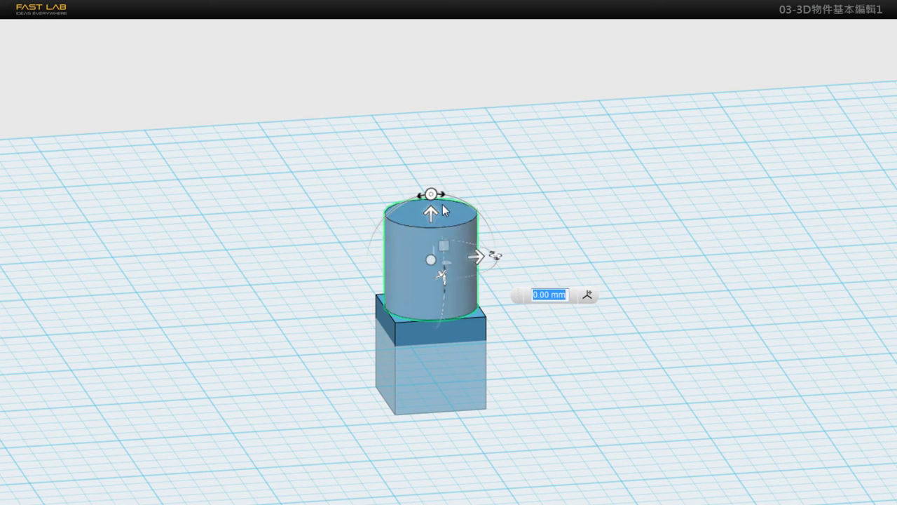
{"action": "left_click_drag", "start_coordinate": [431, 197], "coordinate": [431, 143]}
{"action": "left_click", "coordinate": [584, 136]}
{"action": "right_click_drag", "start_coordinate": [583, 136], "coordinate": [570, 119]}
Raise the cube vertically to the underside of the sphere, forming a cube, sphere and cylinder stack.
{"action": "left_click", "coordinate": [439, 399]}
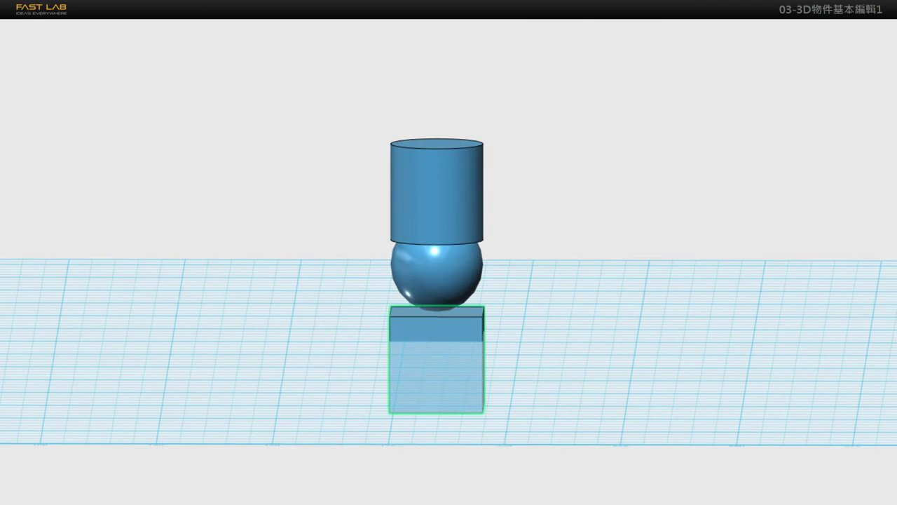
{"action": "key", "text": "ctrl+t"}
{"action": "left_click_drag", "start_coordinate": [437, 306], "coordinate": [510, 260]}
{"action": "right_click_drag", "start_coordinate": [572, 229], "coordinate": [555, 251]}
{"action": "left_click", "coordinate": [613, 219]}
{"action": "left_click", "coordinate": [614, 219]}
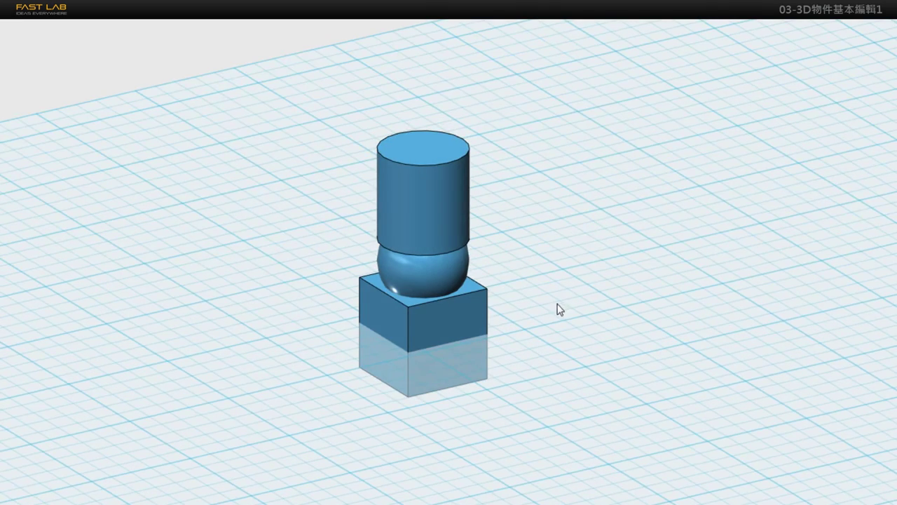
{"action": "right_click_drag", "start_coordinate": [556, 311], "coordinate": [466, 273]}
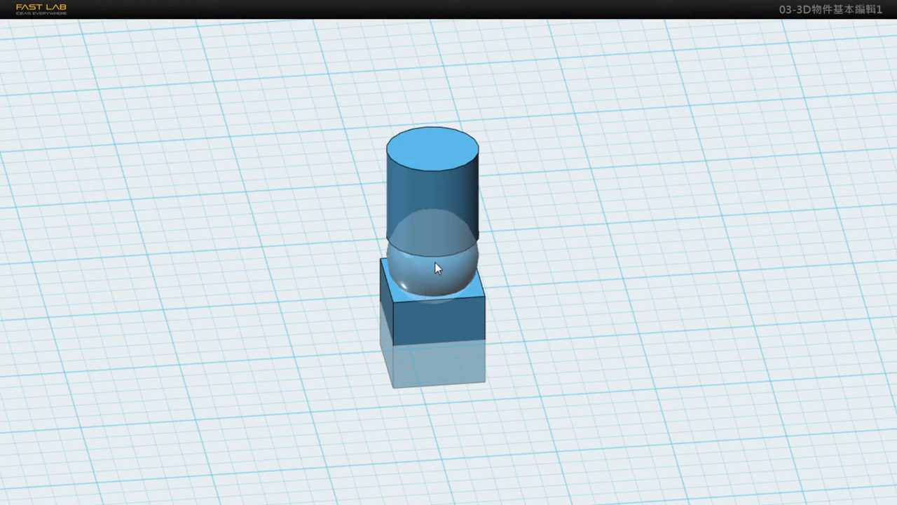
{"action": "middle_click_drag", "start_coordinate": [483, 248], "coordinate": [552, 218]}
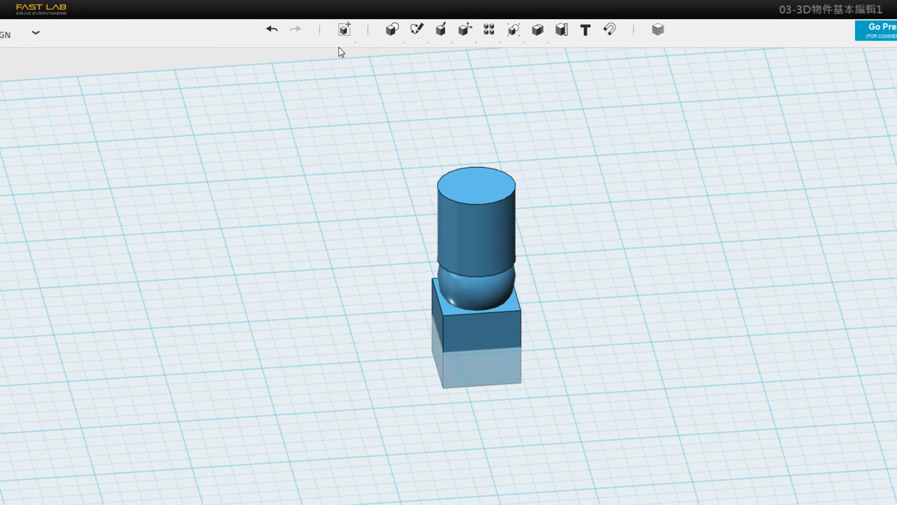
{"action": "mouse_move", "coordinate": [342, 41]}
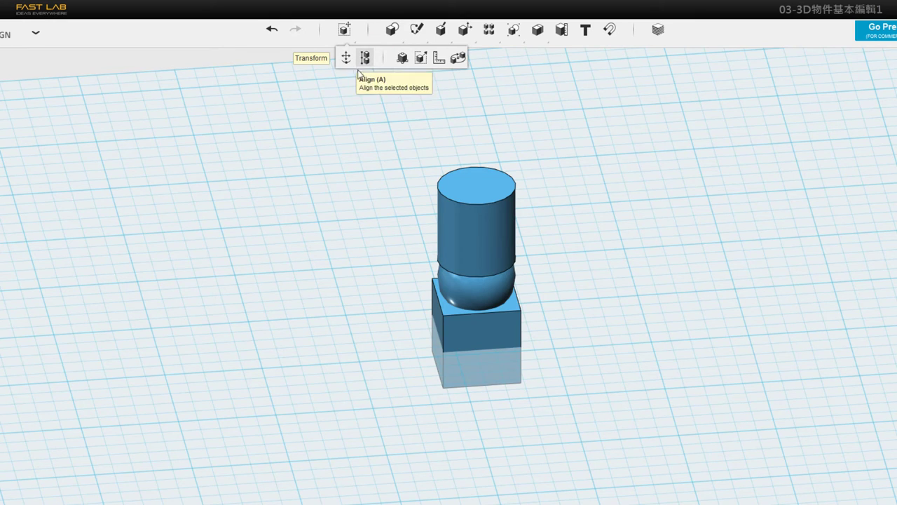
{"action": "right_click_drag", "start_coordinate": [555, 245], "coordinate": [538, 184]}
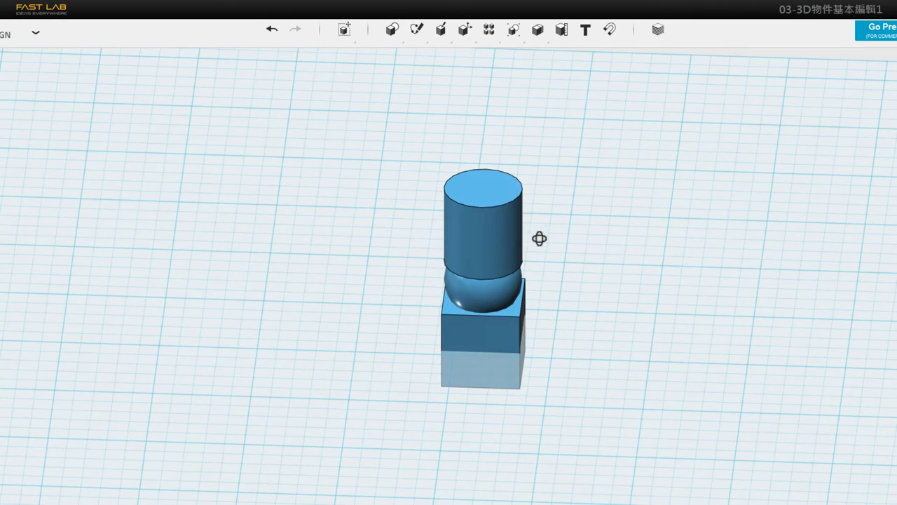
{"action": "mouse_move", "coordinate": [547, 268]}
{"action": "right_mouse_down"}
{"action": "mouse_move", "coordinate": [561, 214]}
{"action": "mouse_move", "coordinate": [559, 271]}
{"action": "right_mouse_up"}
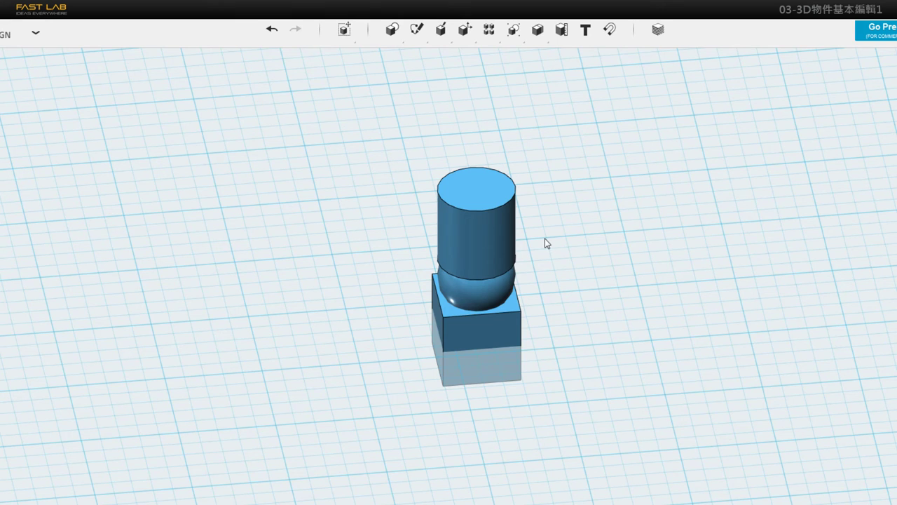
Delete the cylinder and the sphere from the stack, keeping only the cube.
{"action": "left_click", "coordinate": [482, 218]}
{"action": "key", "text": "Delete"}
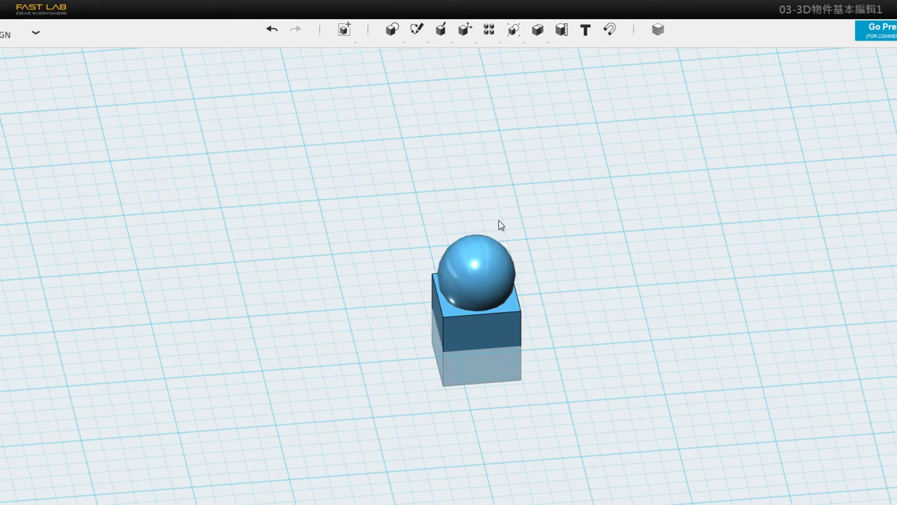
{"action": "left_click", "coordinate": [485, 269]}
{"action": "key", "text": "Delete"}
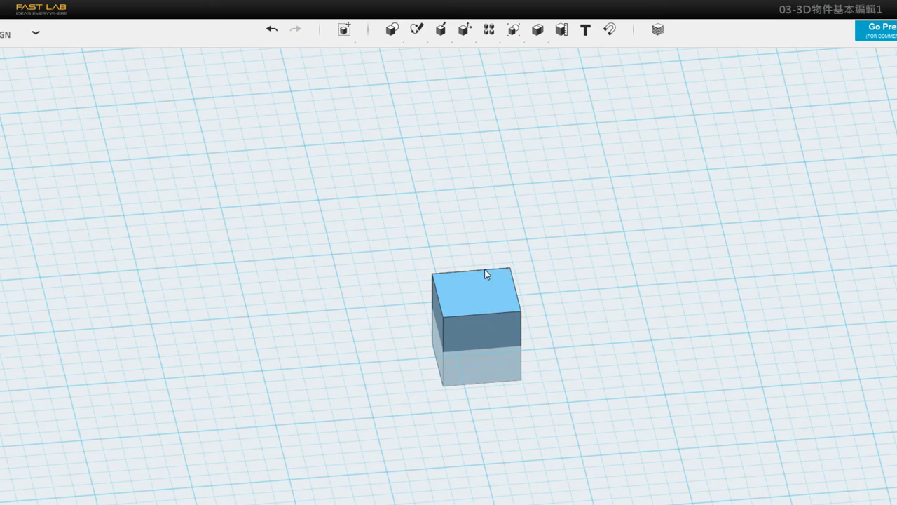
Move the cube up 10 mm so that it rests on the grid.
{"action": "right_click_drag", "start_coordinate": [486, 273], "coordinate": [469, 343]}
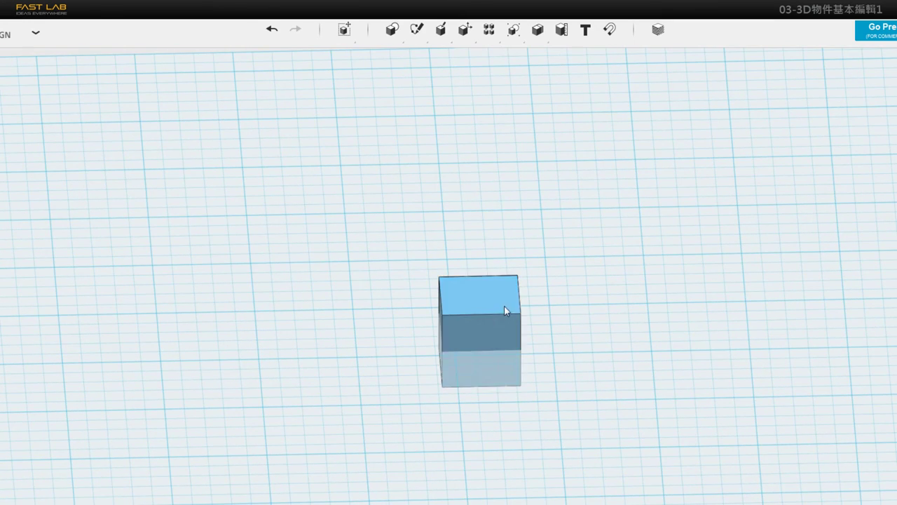
{"action": "left_click", "coordinate": [480, 321]}
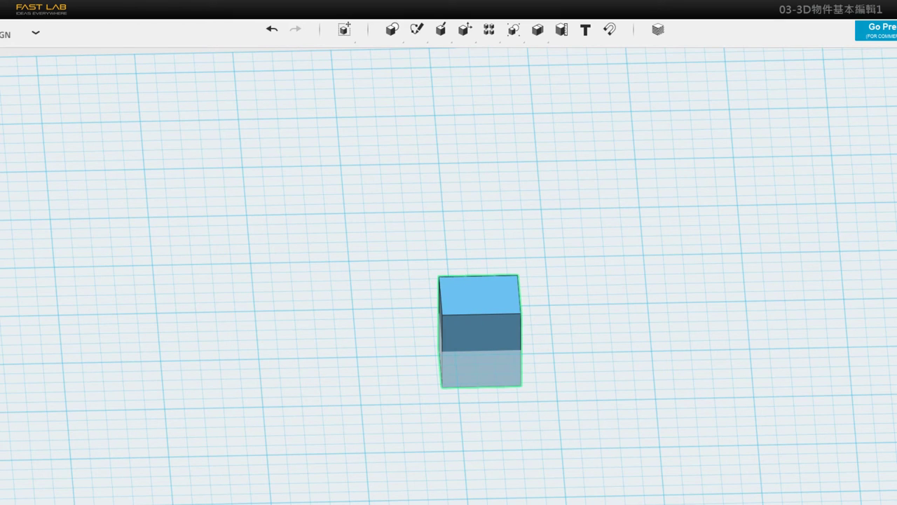
{"action": "left_click_drag", "start_coordinate": [479, 297], "coordinate": [476, 262]}
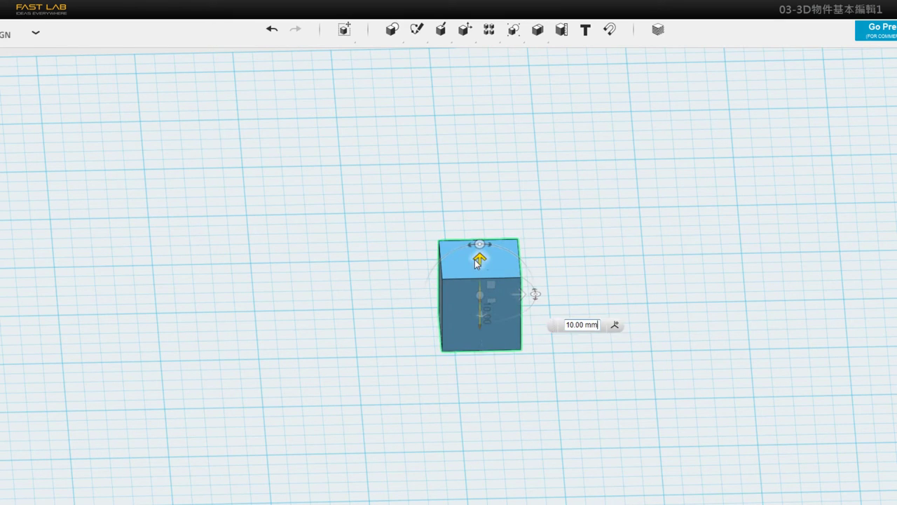
{"action": "left_click", "coordinate": [618, 327]}
Bring up the Scale tool for the remaining cube.
{"action": "right_click_drag", "start_coordinate": [618, 328], "coordinate": [612, 309]}
{"action": "scroll", "coordinate": [609, 307], "scroll_direction": "up", "scroll_amount": 3}
{"action": "middle_click_drag", "start_coordinate": [530, 227], "coordinate": [549, 236]}
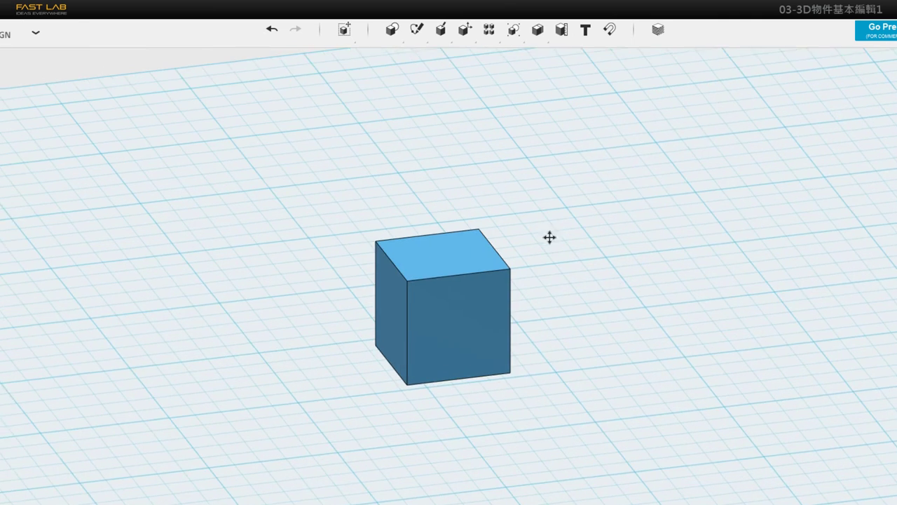
{"action": "mouse_move", "coordinate": [342, 34]}
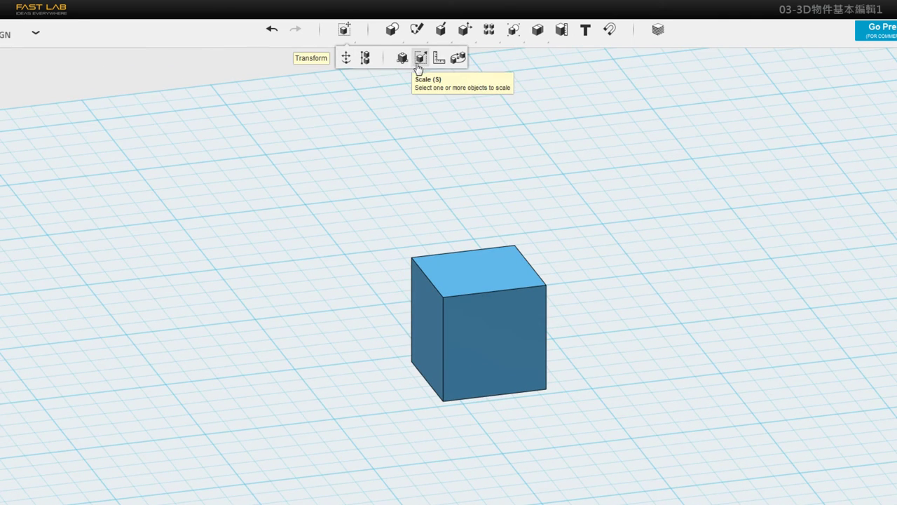